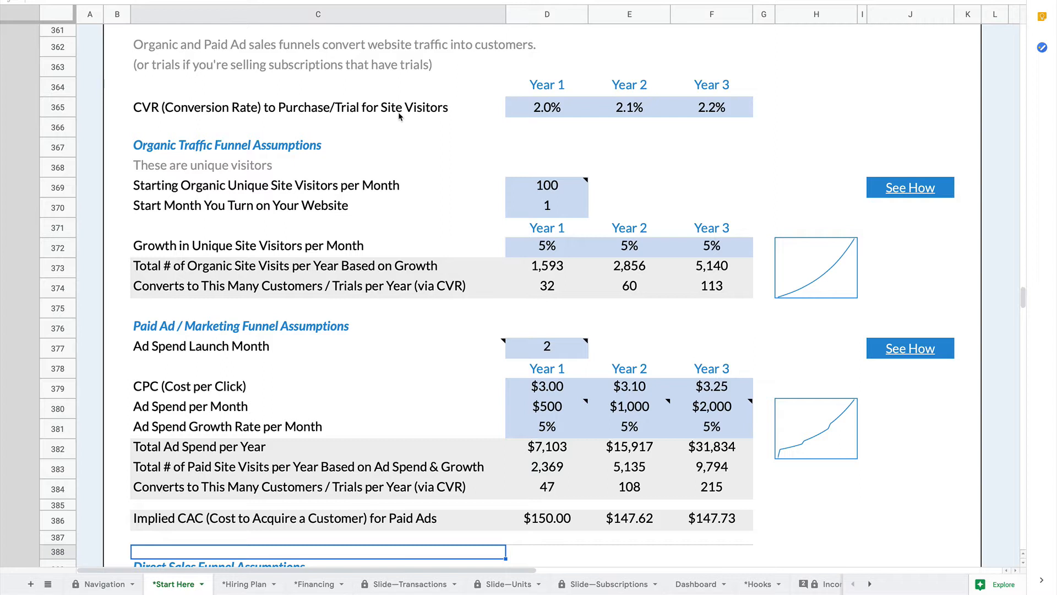
# Review the Year 1 to Year 3 site visitor conversion rates and read the note on starting organic unique site visitors.
pyautogui.click(548, 112)
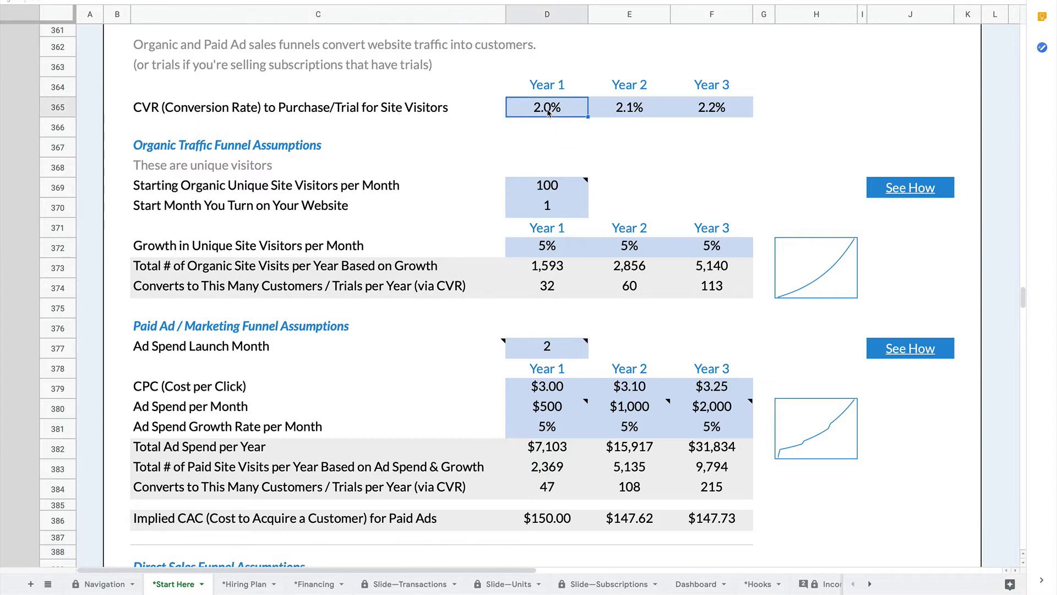
pyautogui.press('Right')
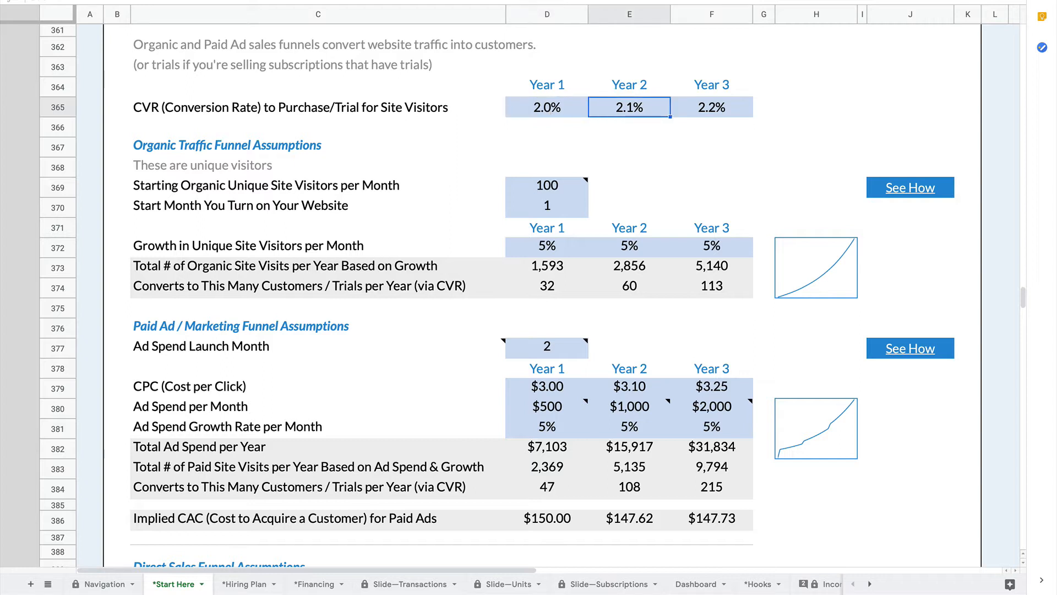
pyautogui.press('Right')
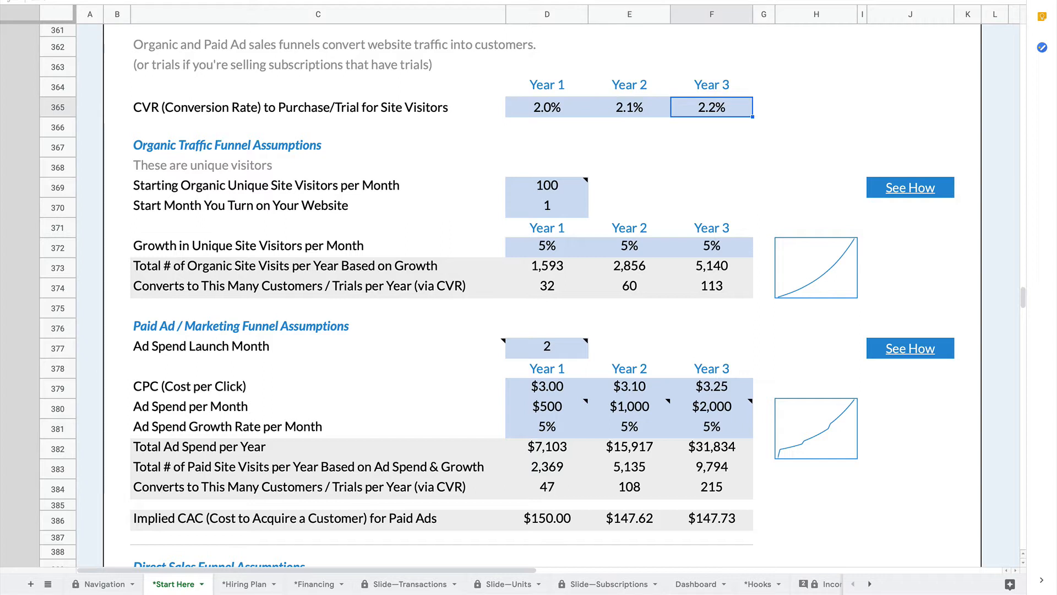
pyautogui.press('Left')
pyautogui.press('Left')
pyautogui.press('Down')
pyautogui.press('Down')
pyautogui.press('Down')
pyautogui.press('Down')
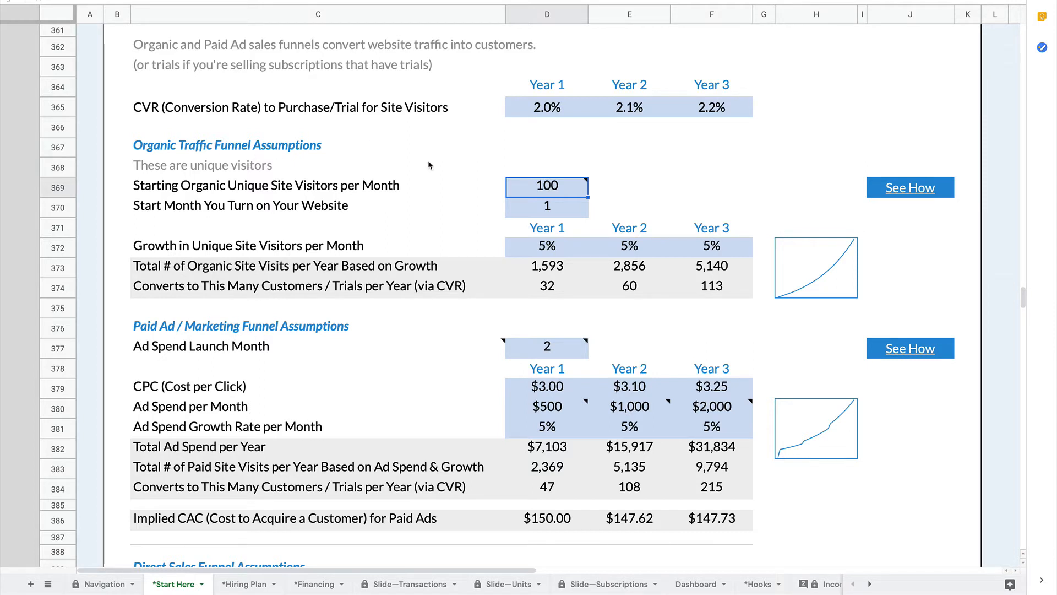
pyautogui.moveTo(554, 190)
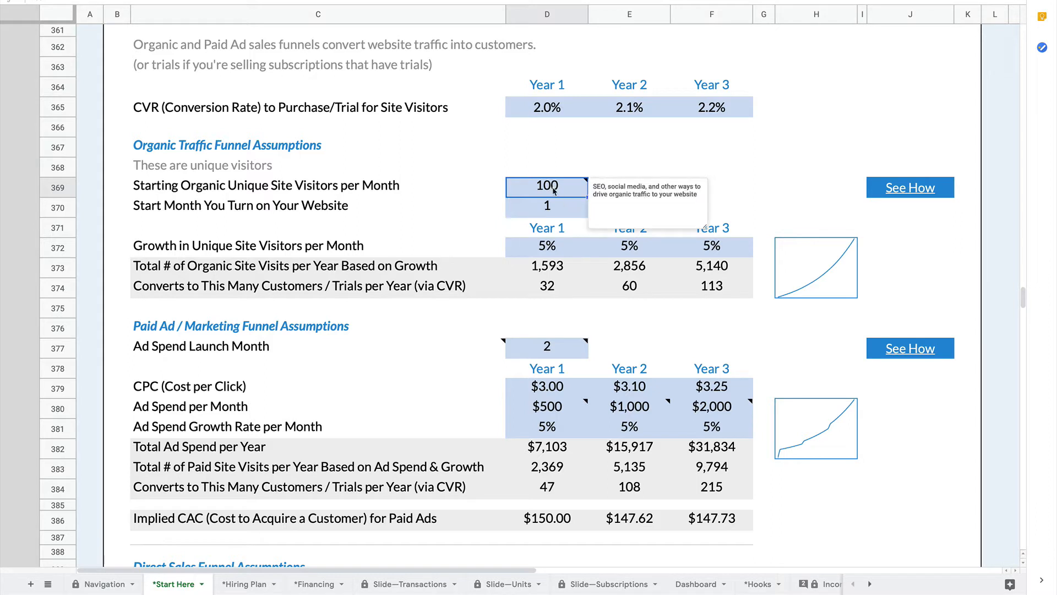
pyautogui.click(593, 155)
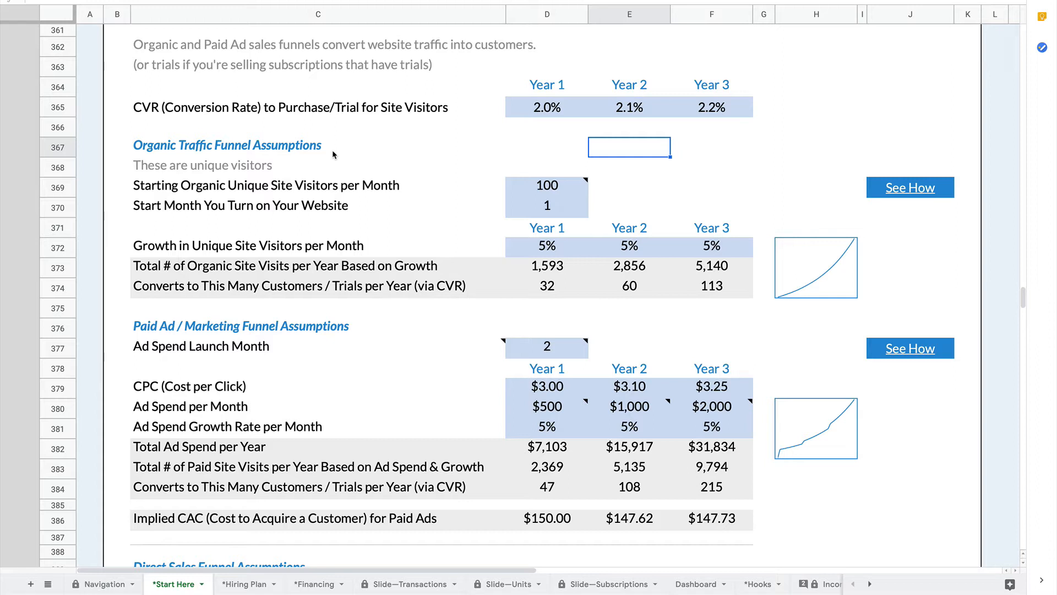
pyautogui.click(549, 185)
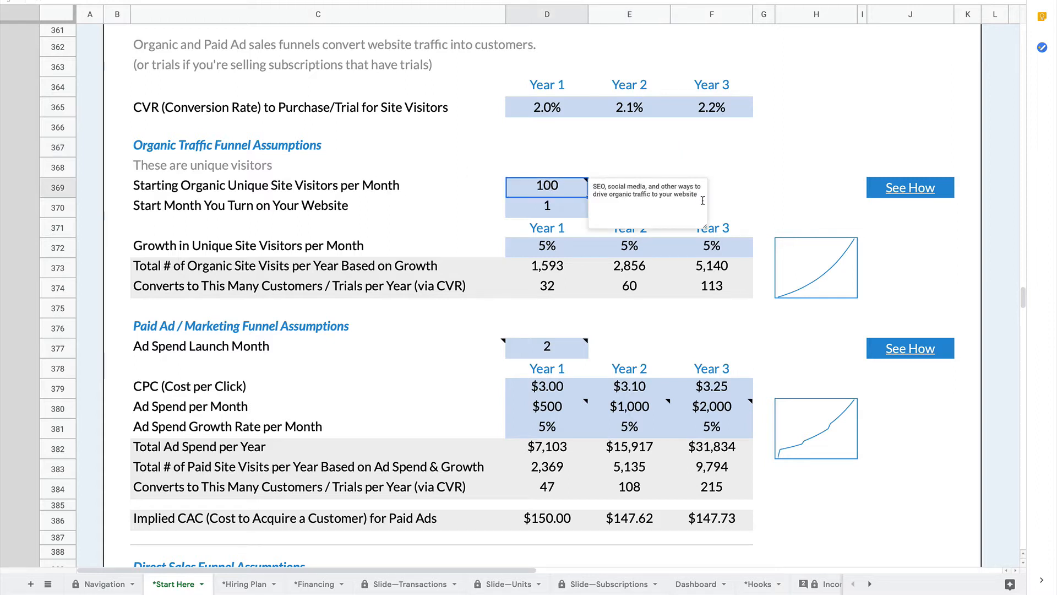
# Set the start month for turning on the website to 4.
pyautogui.click(557, 208)
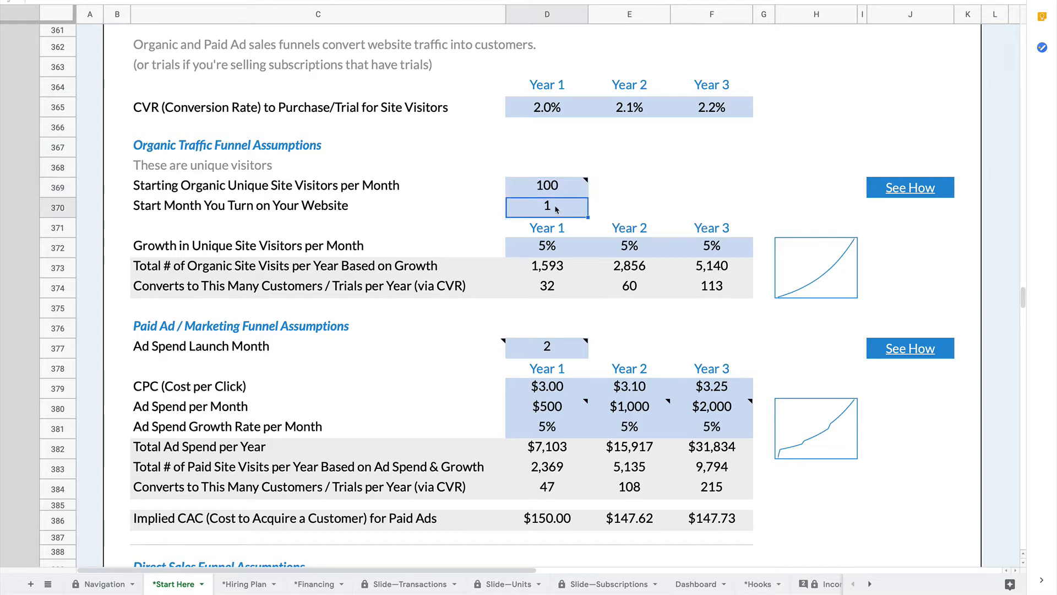
pyautogui.write('4')
pyautogui.press('Return')
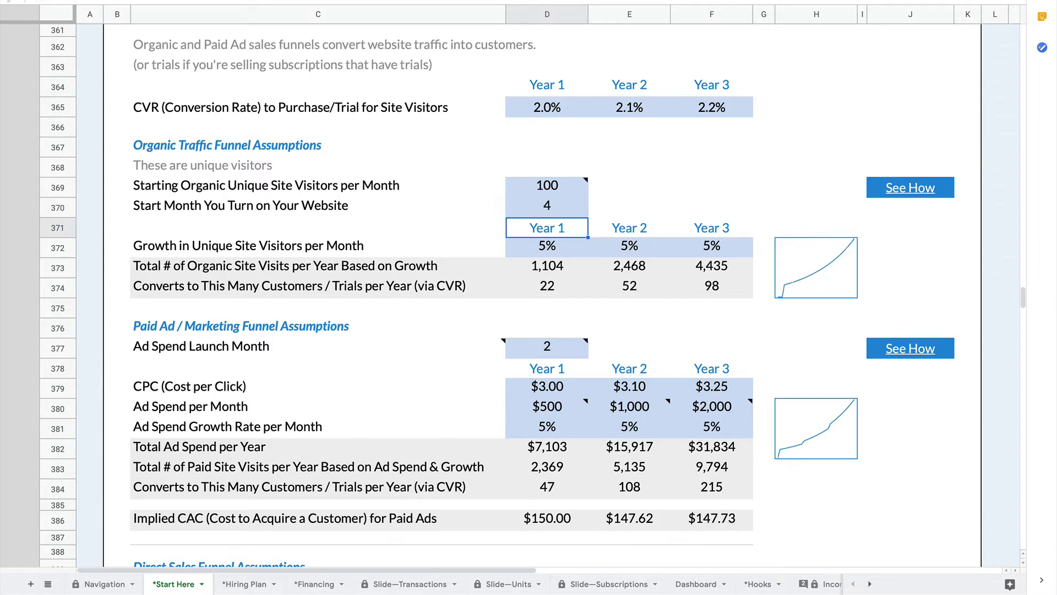
# Examine the starting visitors, website start month and Year 1 monthly growth inputs together with the organic traffic chart.
pyautogui.press('Down')
pyautogui.press('Up')
pyautogui.press('Down')
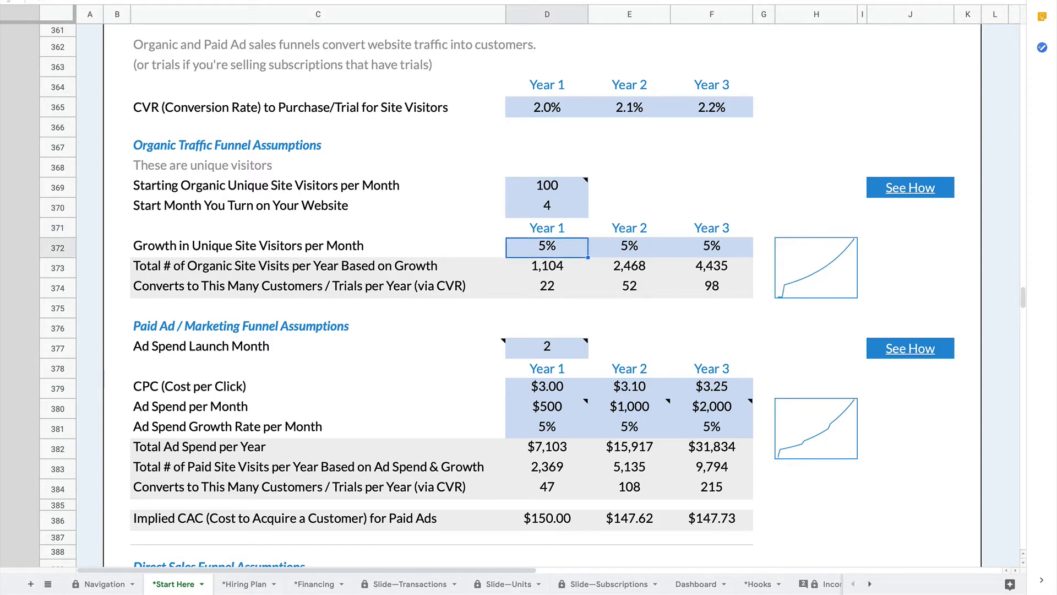
pyautogui.press('Up')
pyautogui.press('Up')
pyautogui.press('Up')
pyautogui.press('Down')
pyautogui.press('Down')
pyautogui.press('Down')
pyautogui.click(790, 250)
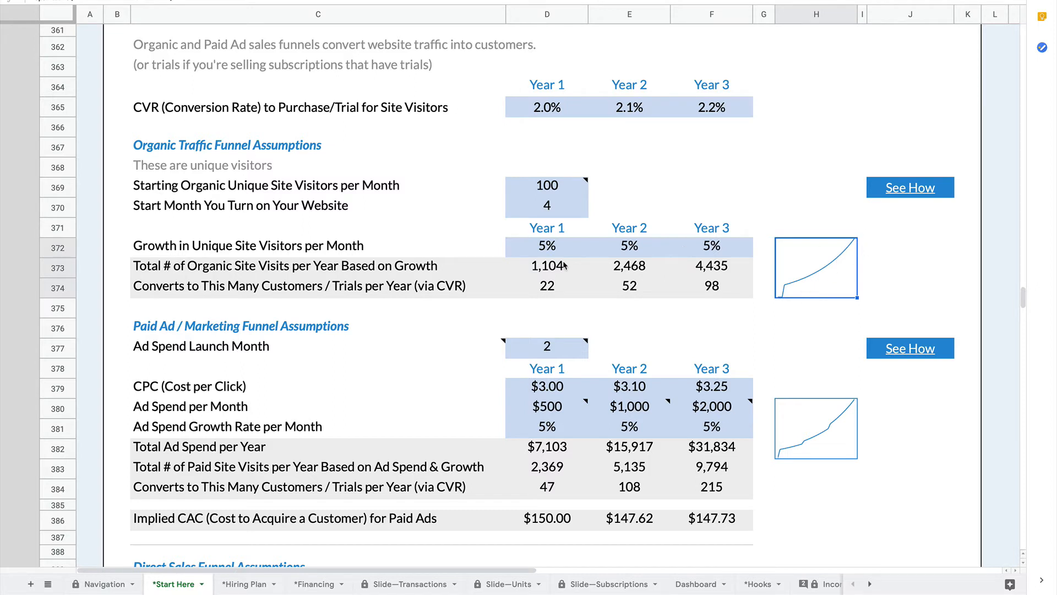
# Try a website start month of 10 and set it back to 1.
pyautogui.click(551, 209)
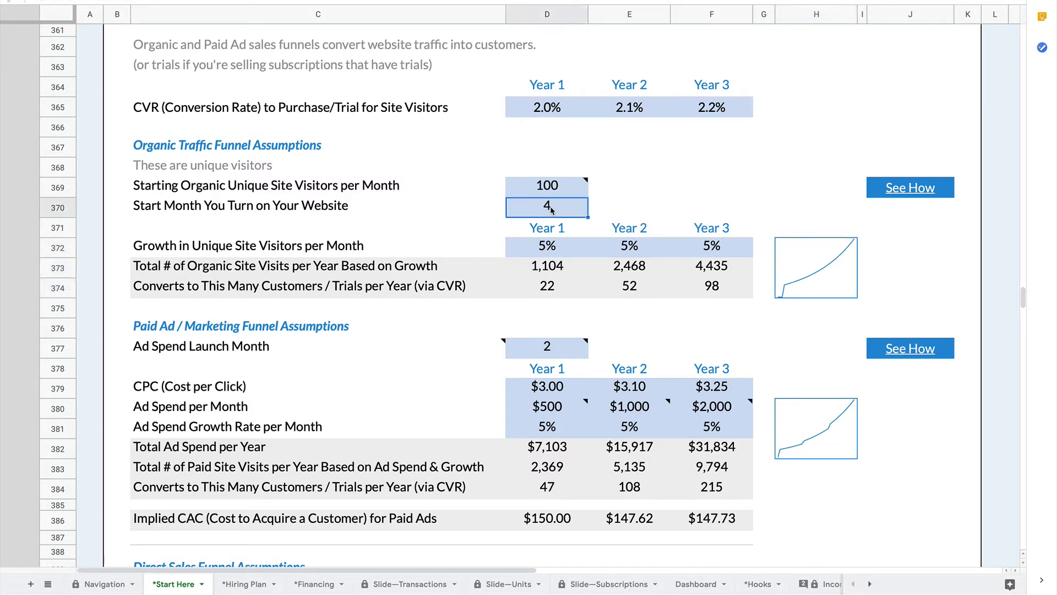
pyautogui.write('10')
pyautogui.press('Return')
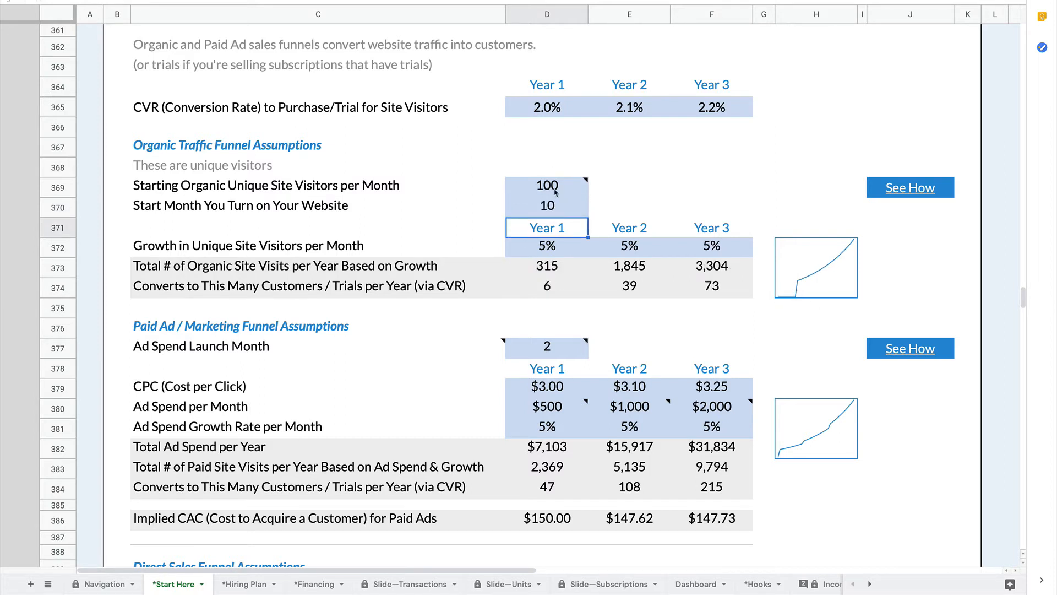
pyautogui.click(556, 212)
pyautogui.write('1')
pyautogui.press('Return')
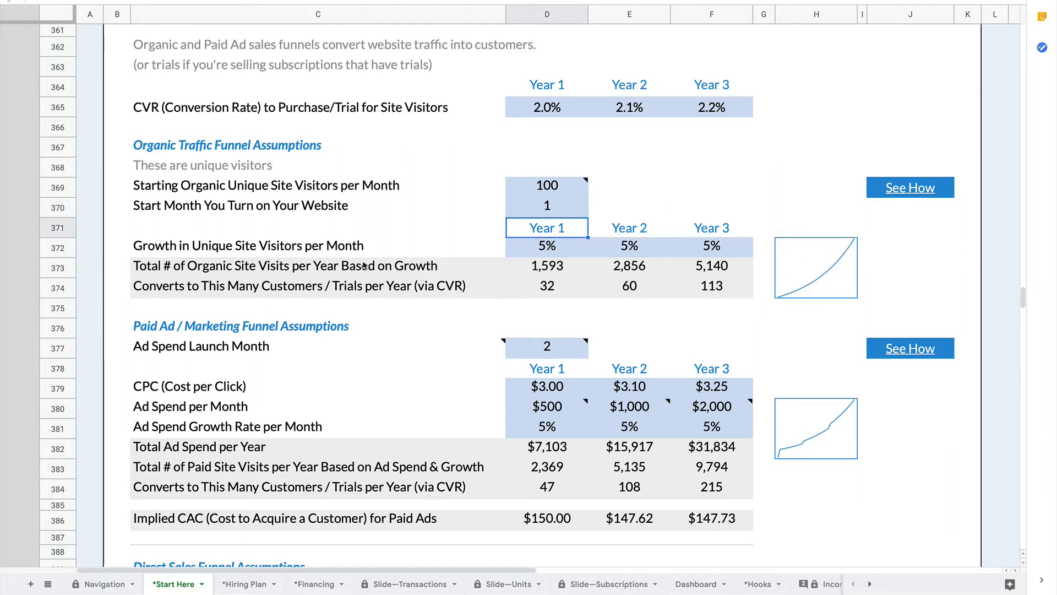
# Trace the Year 1 total of organic site visits to its starting visitors, start month and monthly growth inputs.
pyautogui.moveTo(366, 265); pyautogui.dragTo(688, 290)
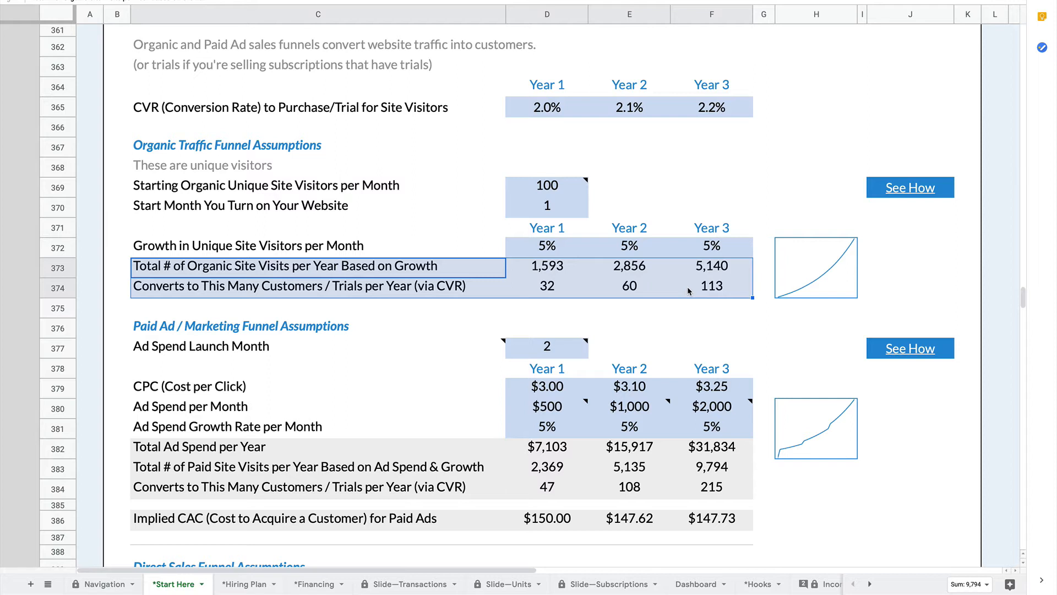
pyautogui.click(547, 267)
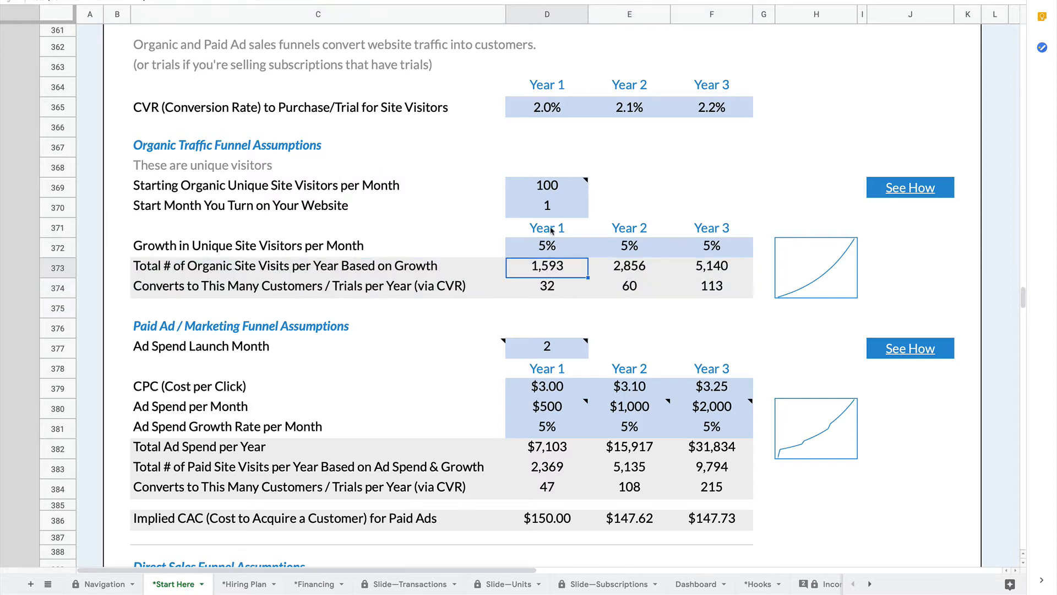
pyautogui.click(561, 188)
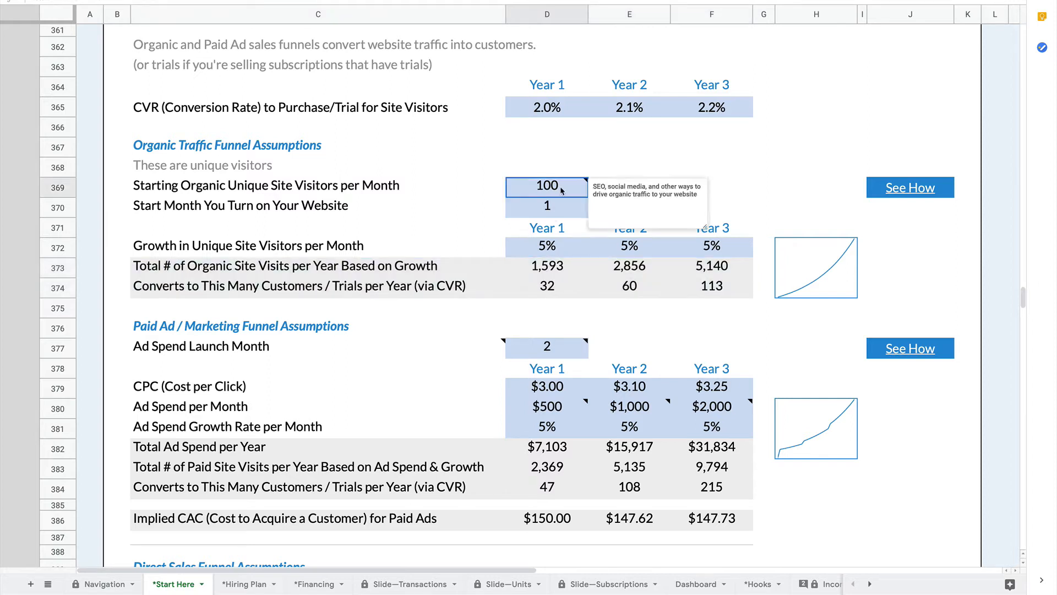
pyautogui.click(556, 251)
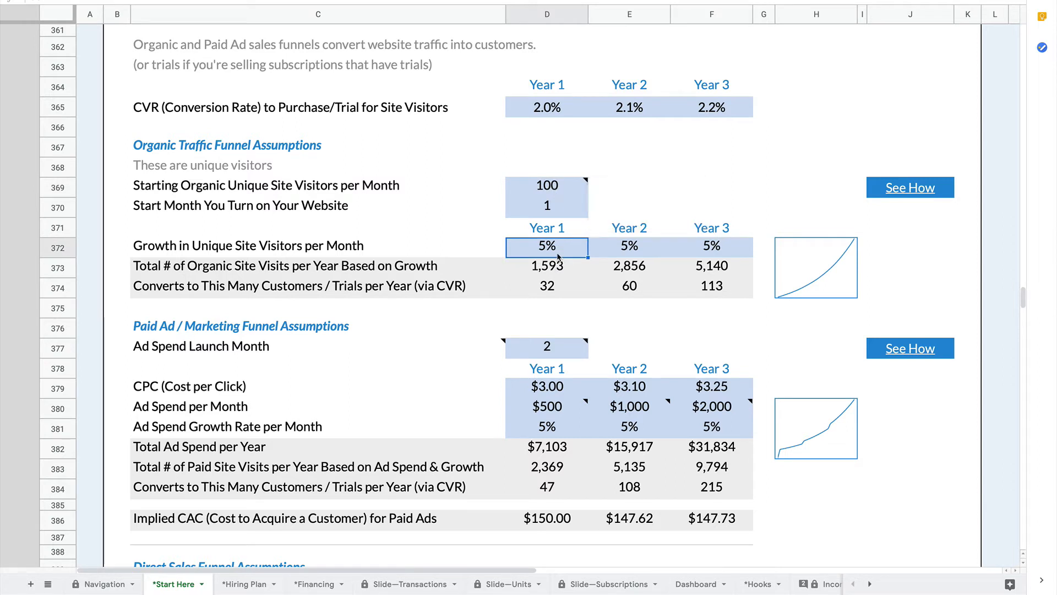
pyautogui.click(557, 269)
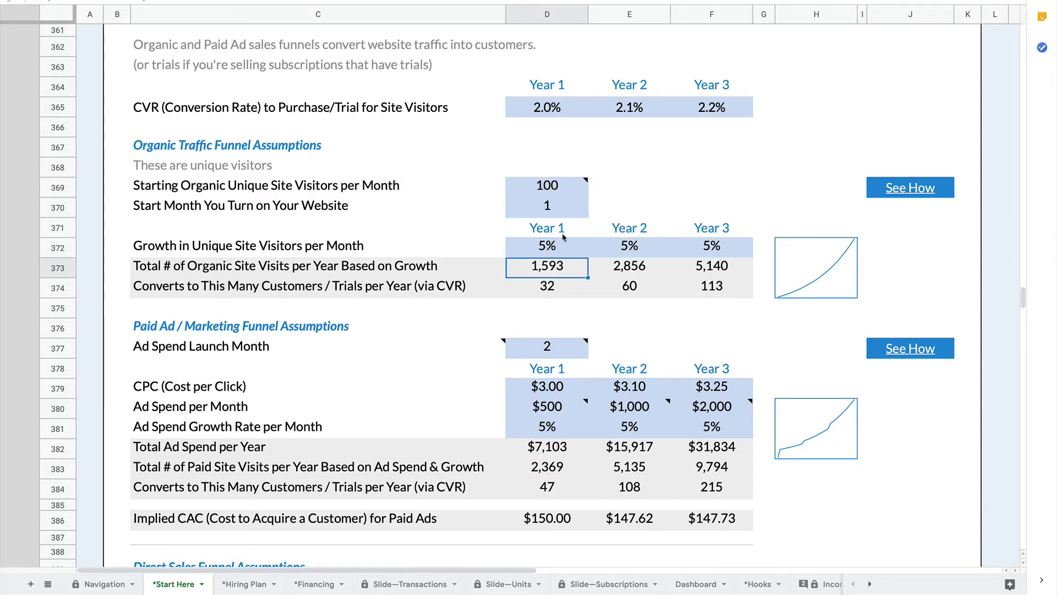
pyautogui.click(556, 212)
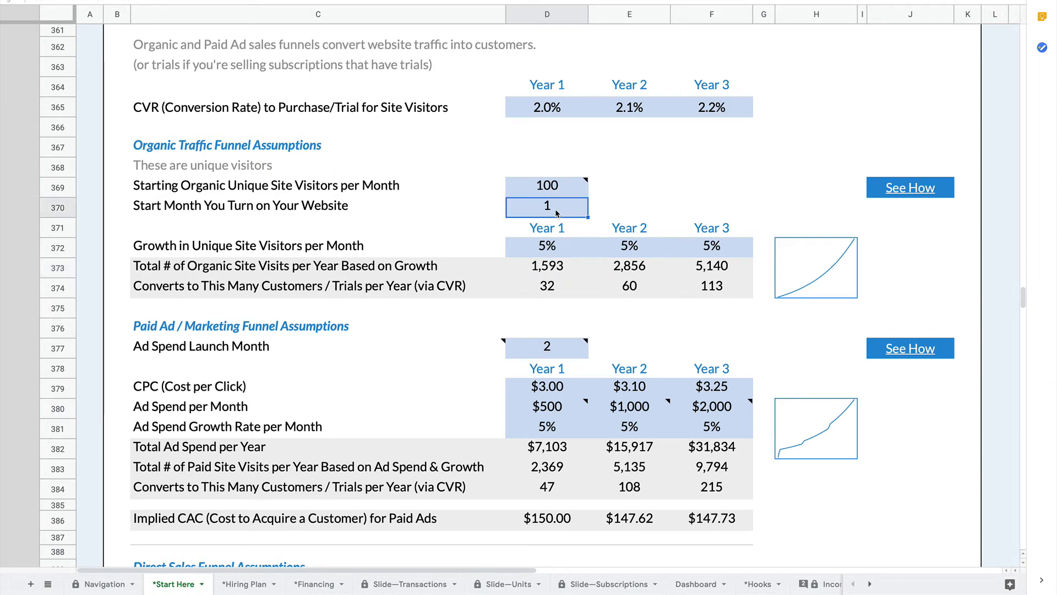
pyautogui.click(548, 275)
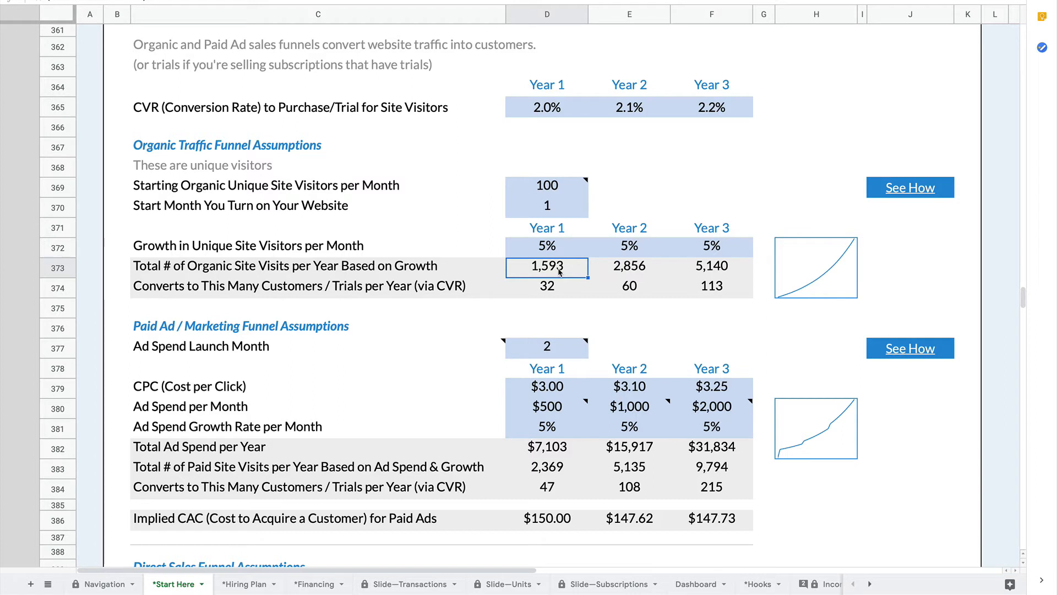
# Examine the Year 2 and Year 3 growth rates and organic visit totals, and the customers converted in Year 1.
pyautogui.press('Right')
pyautogui.press('Up')
pyautogui.press('Right')
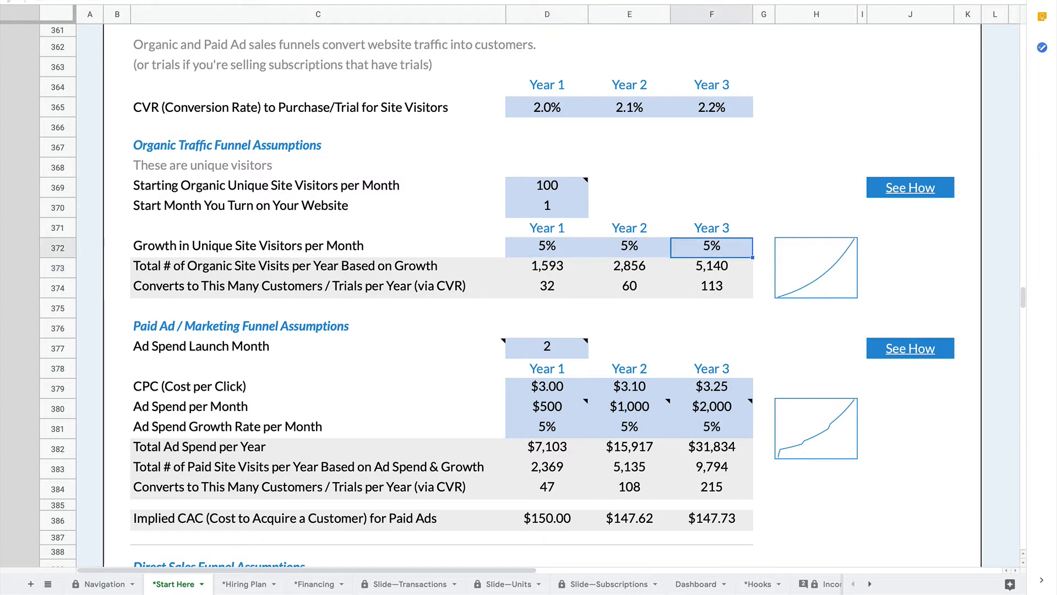
pyautogui.press('Left')
pyautogui.press('Down')
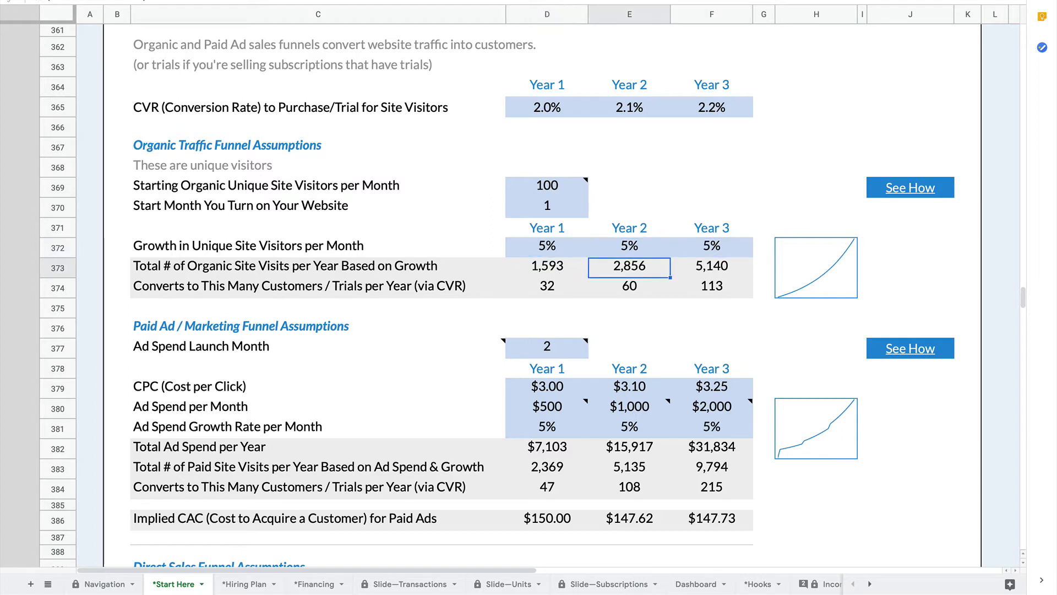
pyautogui.press('Right')
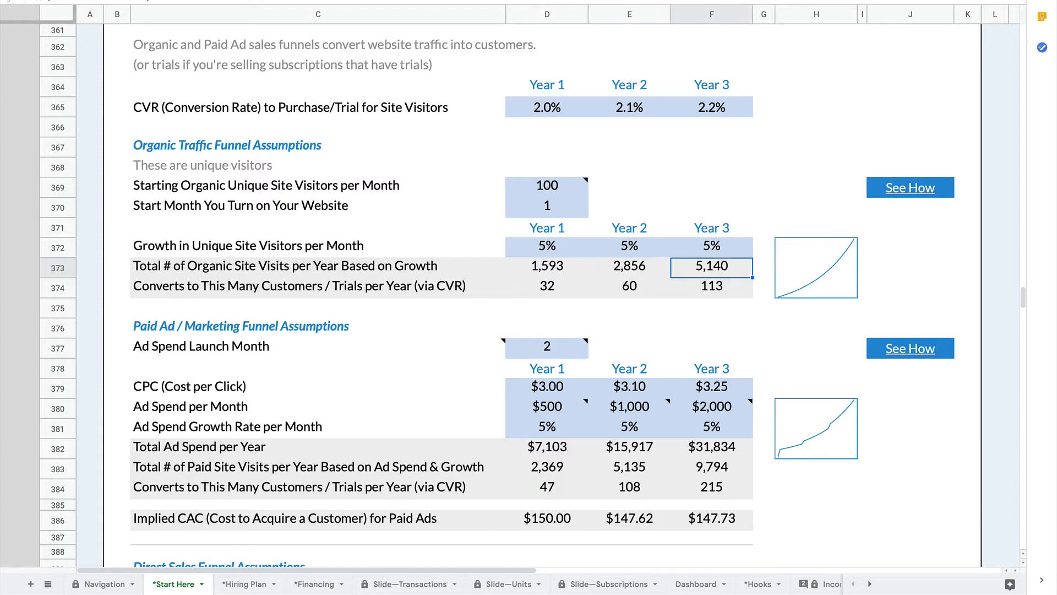
pyautogui.press('Left')
pyautogui.press('Left')
pyautogui.press('Down')
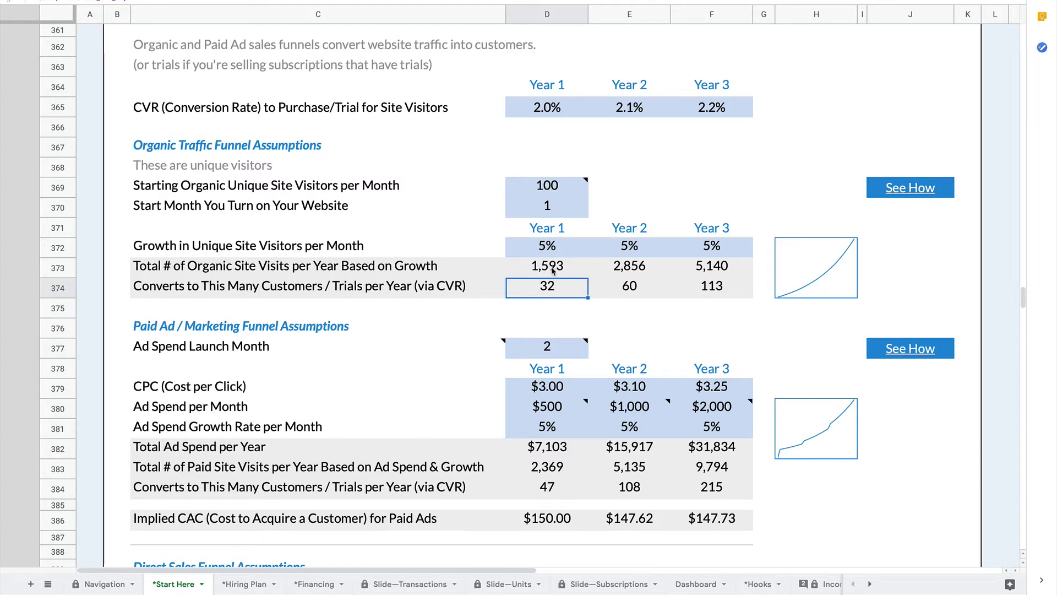
# Try a Year 1 conversion rate of 3% for site visitors and set it back to 2%.
pyautogui.moveTo(549, 112); pyautogui.dragTo(688, 109)
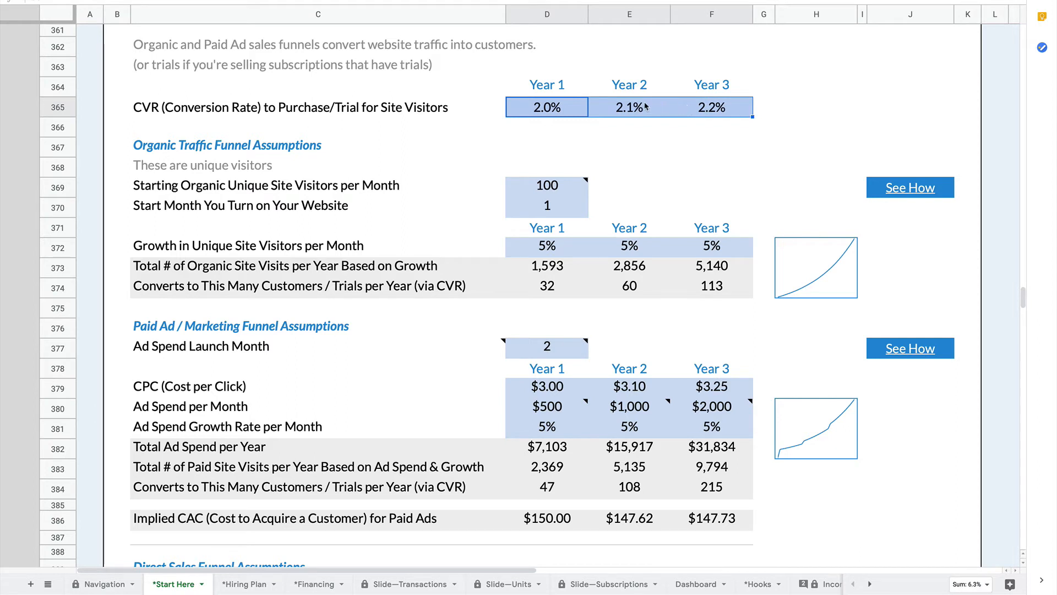
pyautogui.click(562, 106)
pyautogui.write('3')
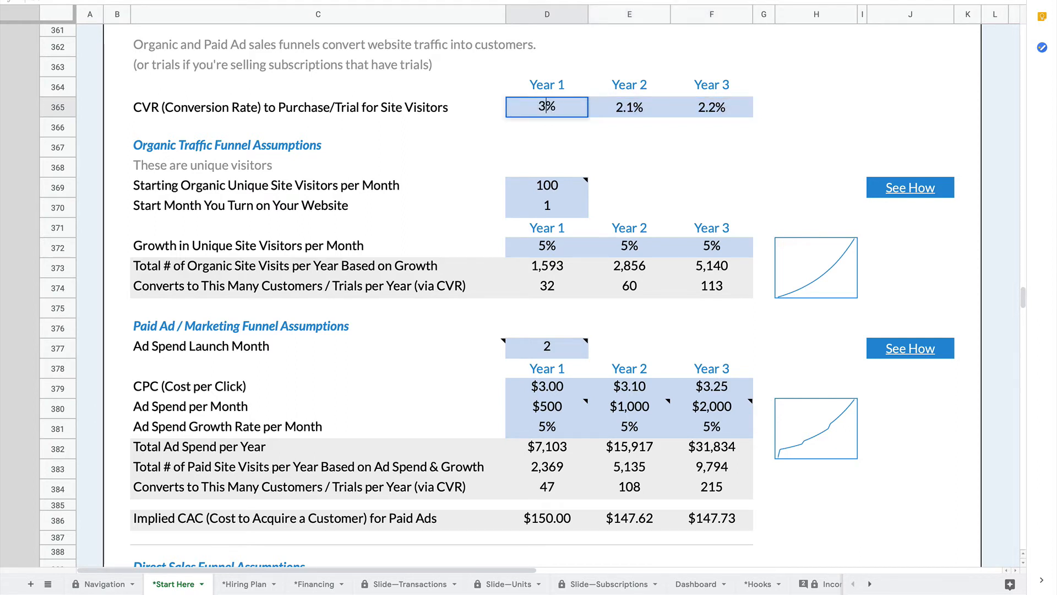
pyautogui.press('Return')
pyautogui.click(555, 292)
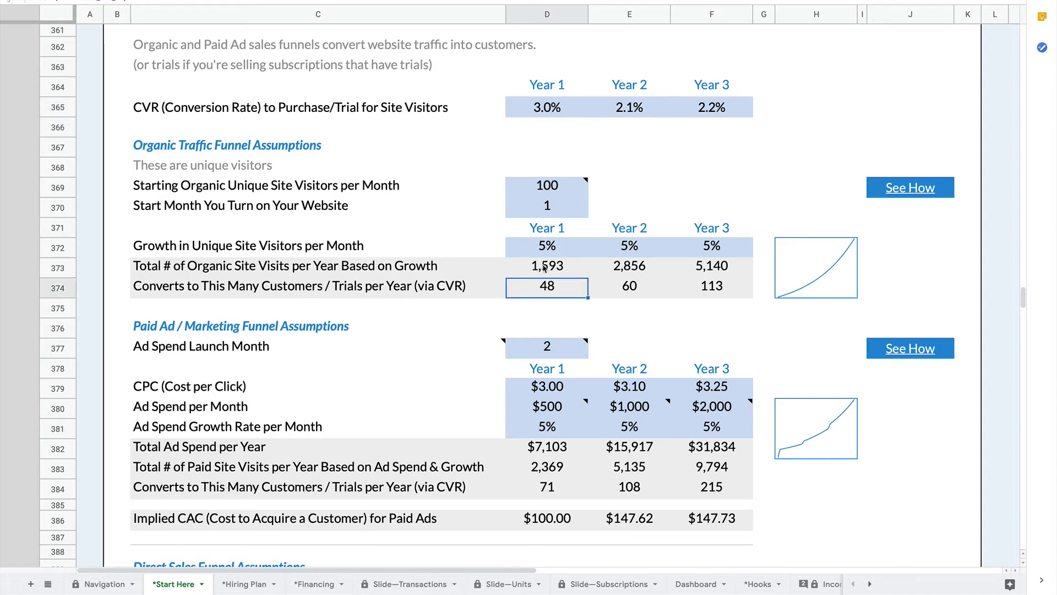
pyautogui.click(552, 105)
pyautogui.write('2')
pyautogui.press('Return')
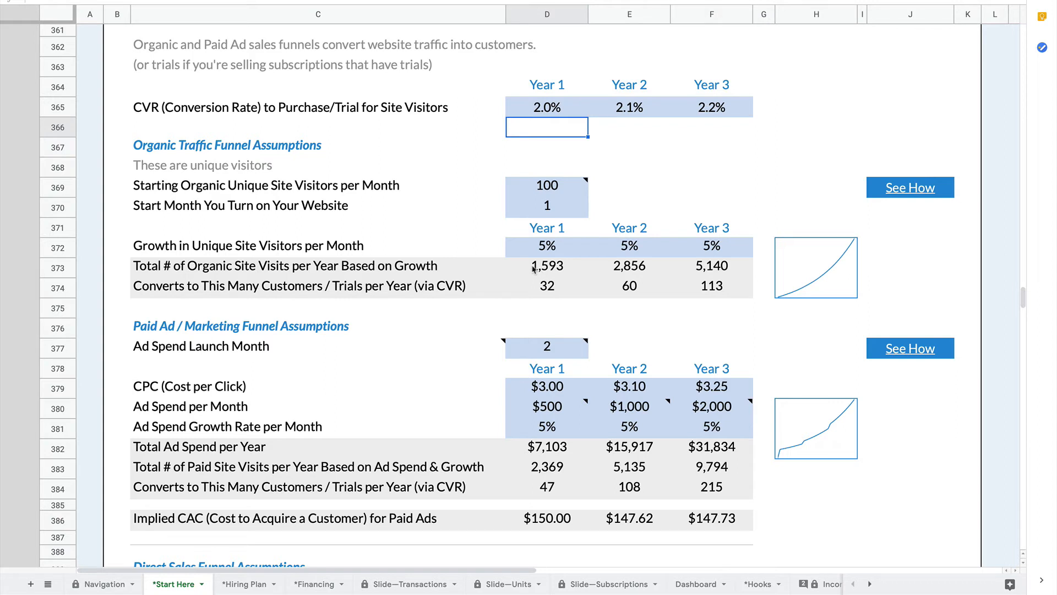
# Set the Year 1 monthly growth in unique site visitors to 10% and check organic visits and customers for Years 1 and 2.
pyautogui.click(553, 245)
pyautogui.write('10')
pyautogui.press('Tab')
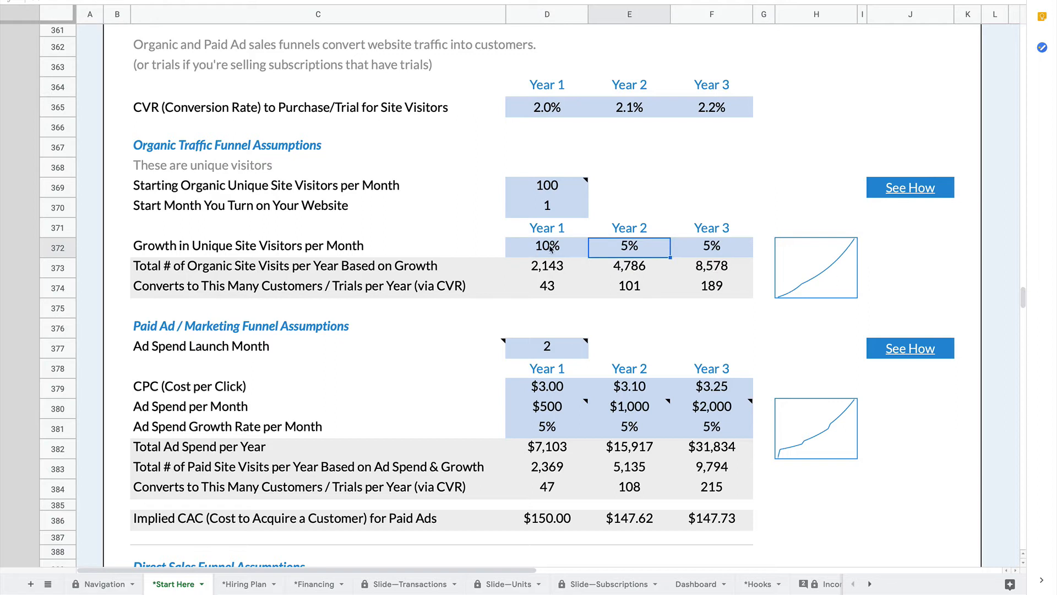
pyautogui.click(551, 268)
pyautogui.moveTo(551, 268); pyautogui.dragTo(551, 289)
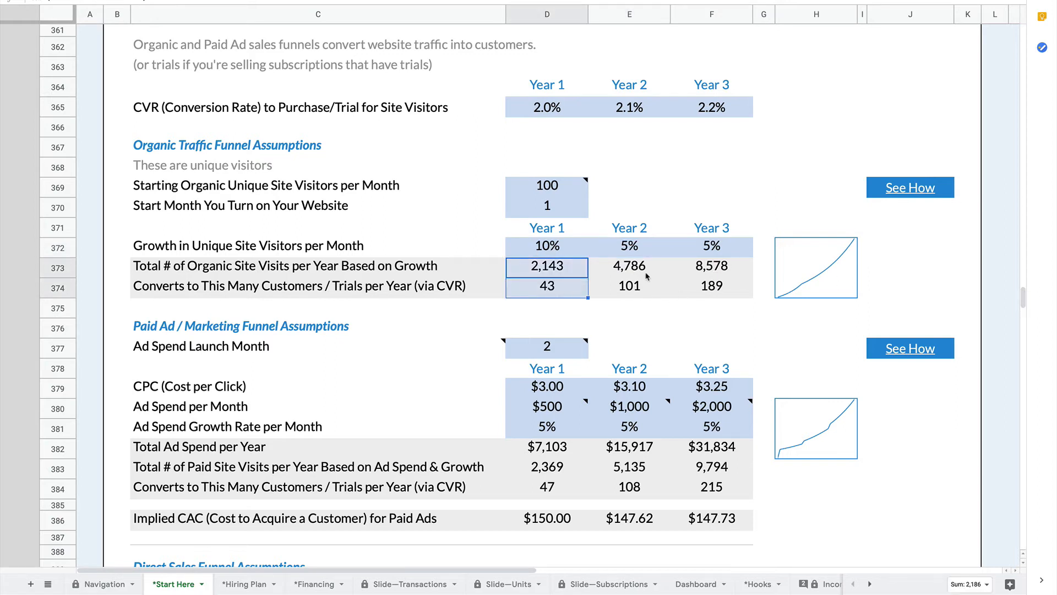
pyautogui.moveTo(637, 270); pyautogui.dragTo(636, 284)
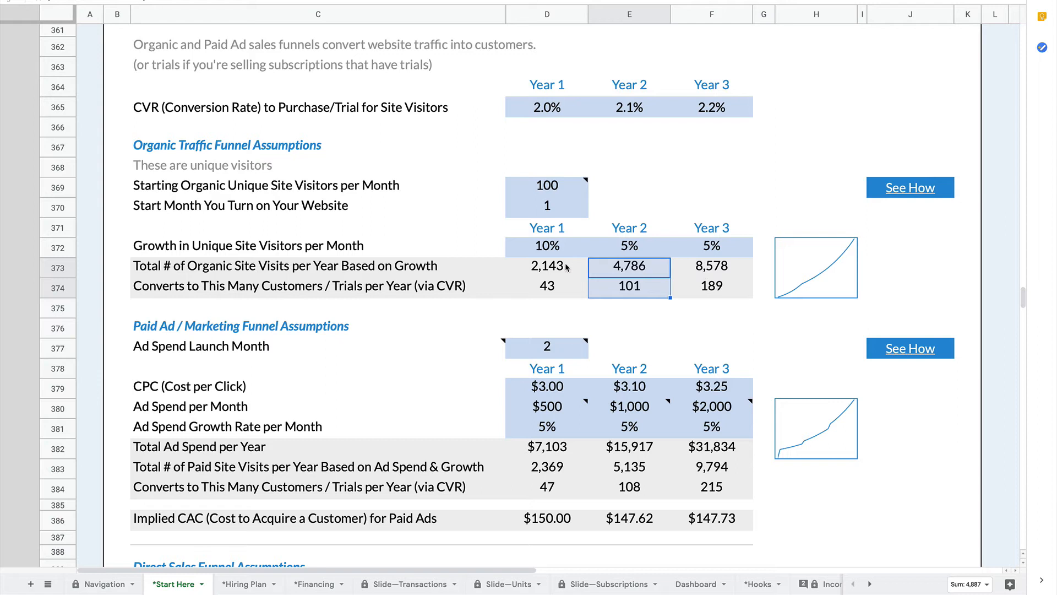
# Read the note attached to the ad spend launch month in the paid ad and marketing funnel assumptions.
pyautogui.click(547, 332)
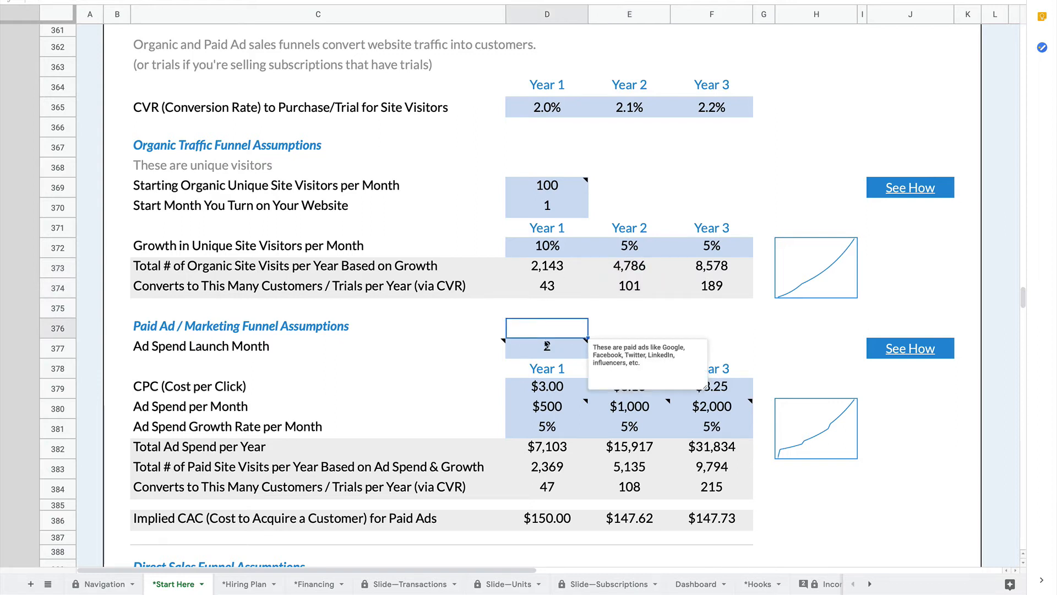
pyautogui.click(701, 333)
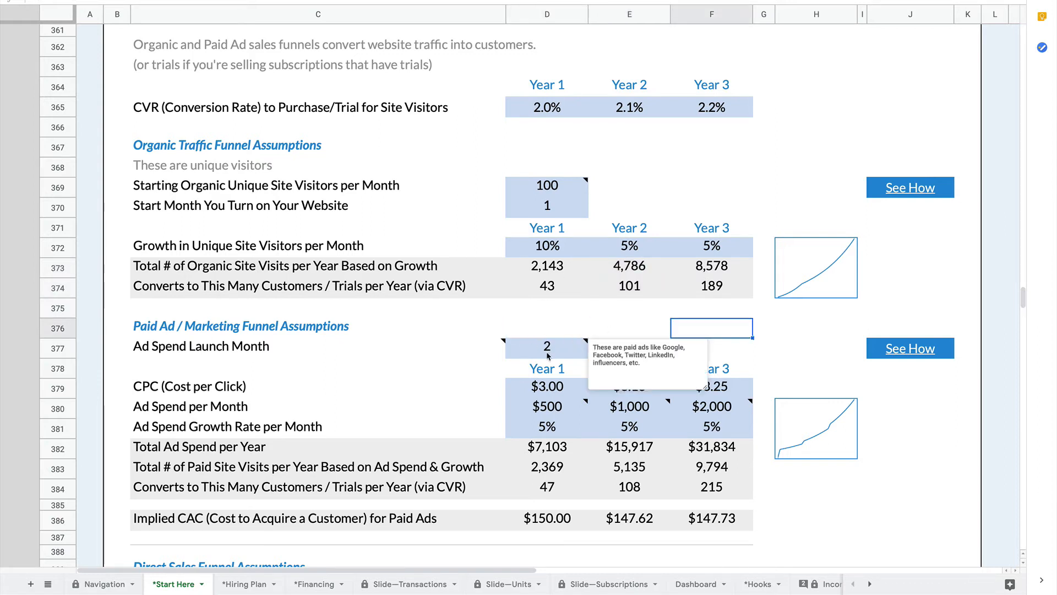
pyautogui.click(571, 317)
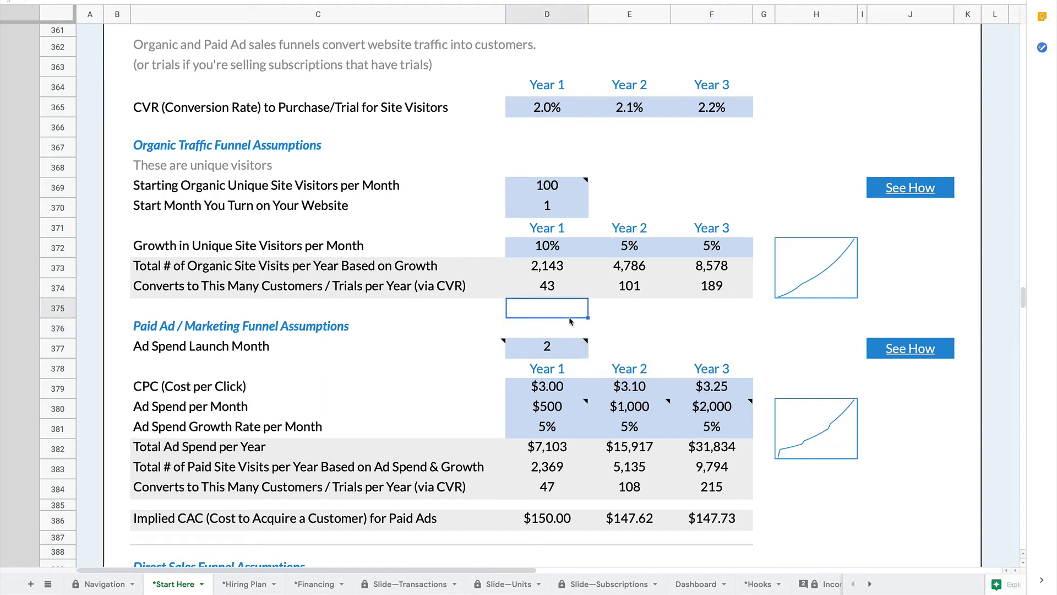
# Set the ad spend launch month to 6 in the paid ad and marketing funnel assumptions.
pyautogui.click(546, 350)
pyautogui.write('6')
pyautogui.press('Return')
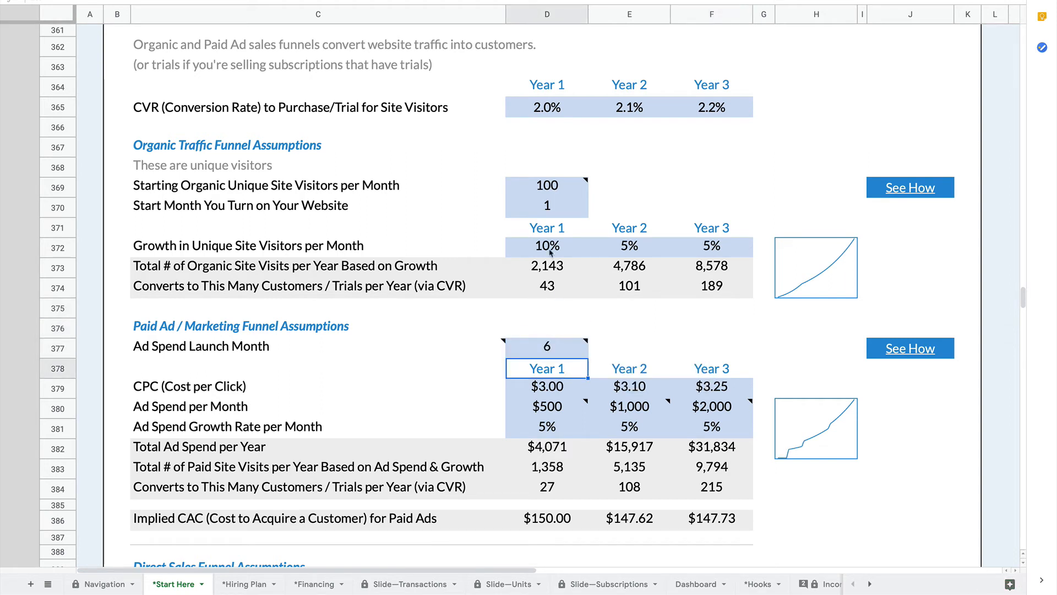
pyautogui.moveTo(556, 342)
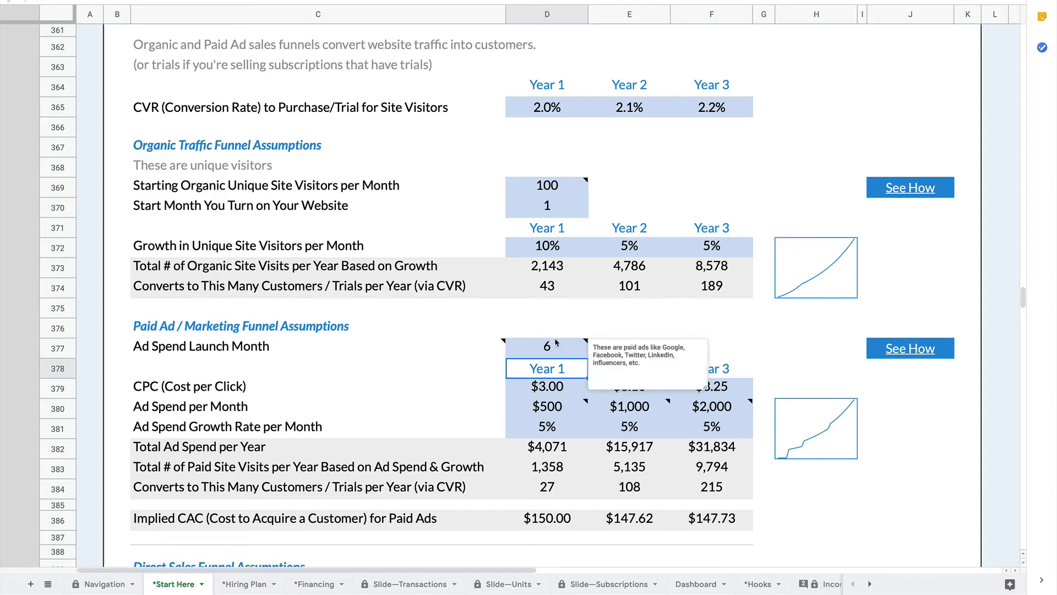
pyautogui.click(612, 320)
# Compare the cost per click assumptions across Years 1 to 3.
pyautogui.moveTo(545, 388)
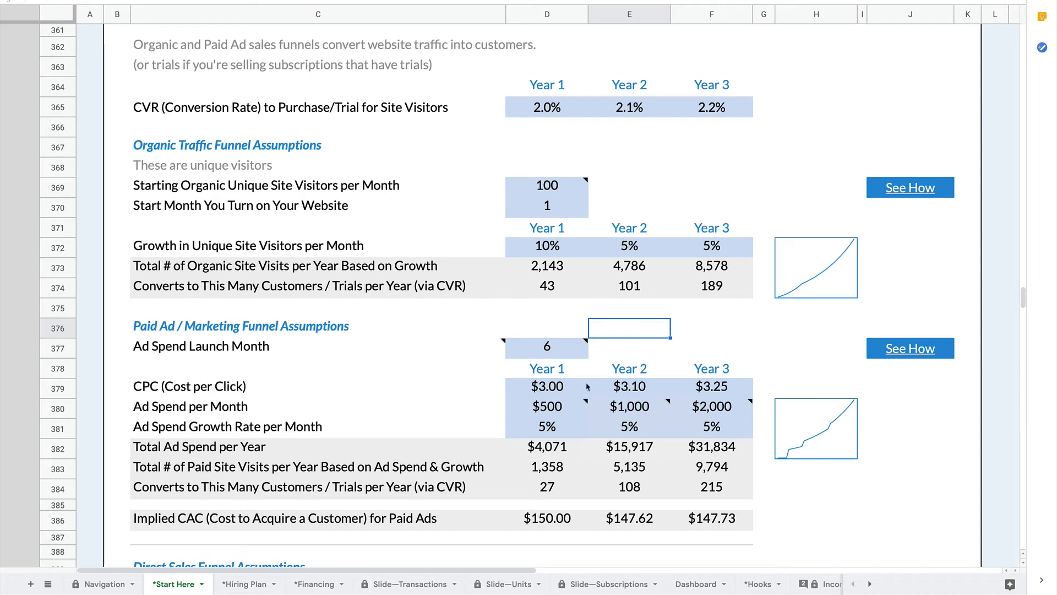
pyautogui.click(554, 388)
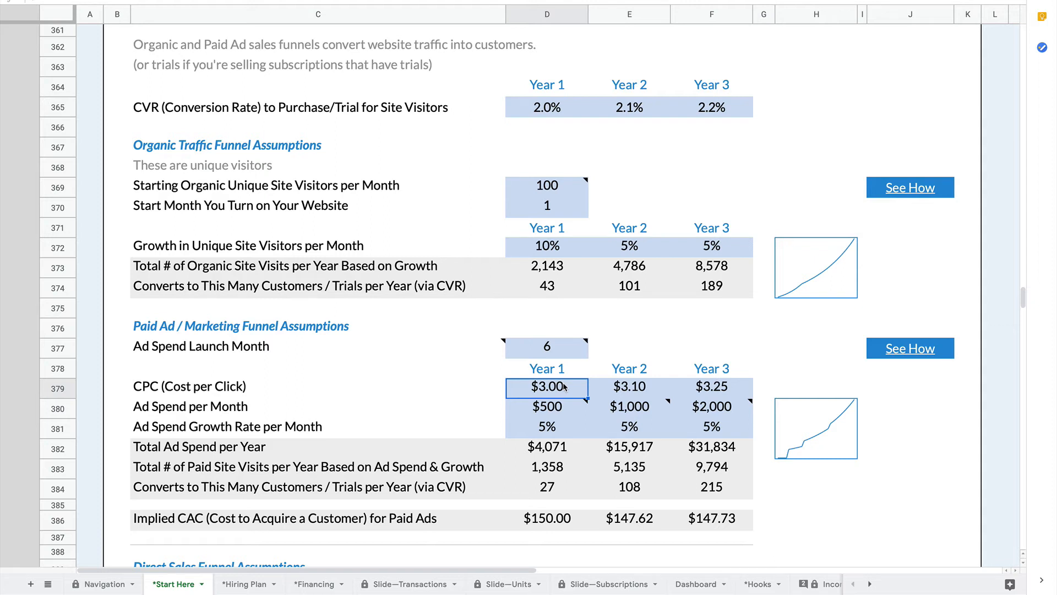
pyautogui.press('Right')
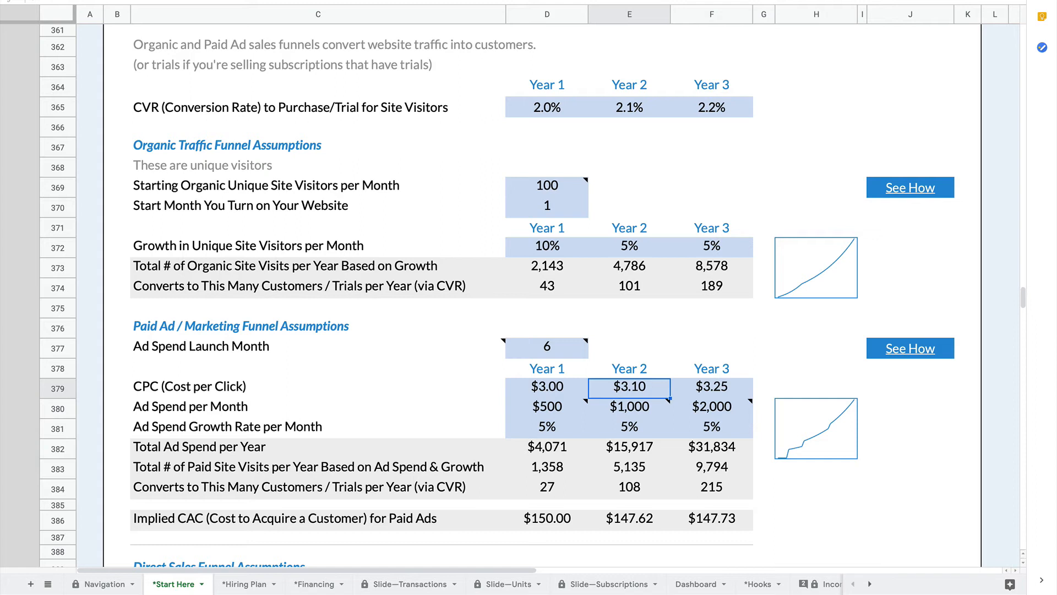
pyautogui.press('Left')
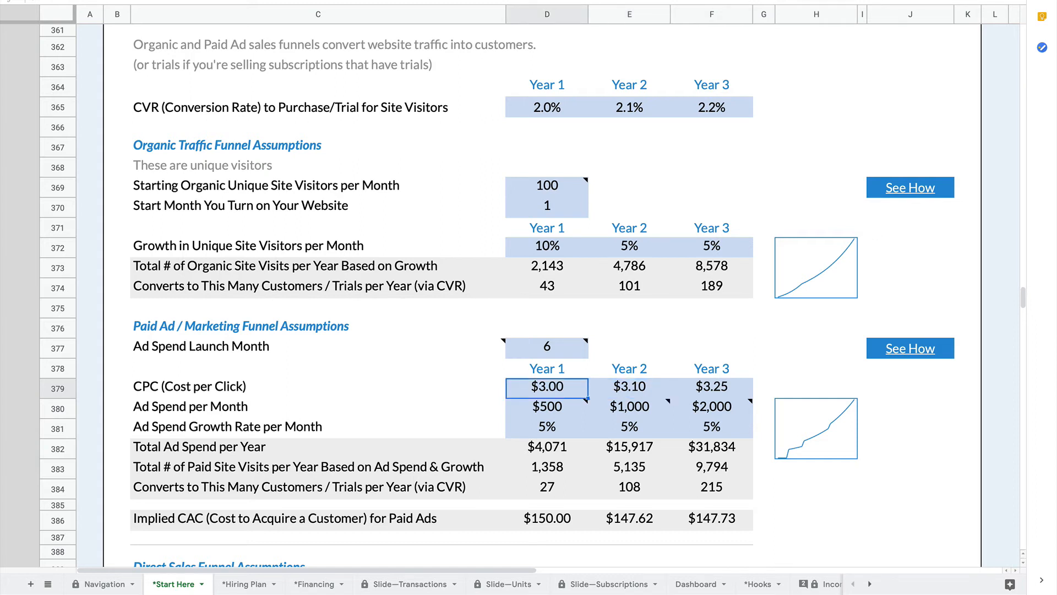
pyautogui.press('Right')
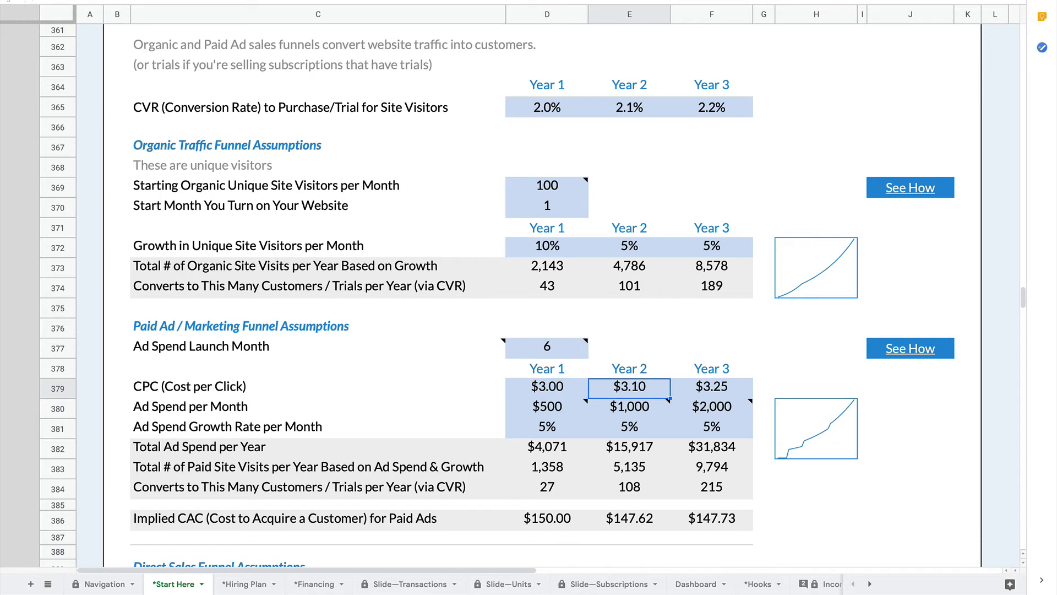
pyautogui.press('Right')
# Compare the monthly ad spend assumptions across Years 1 to 3.
pyautogui.press('Down')
pyautogui.press('Right')
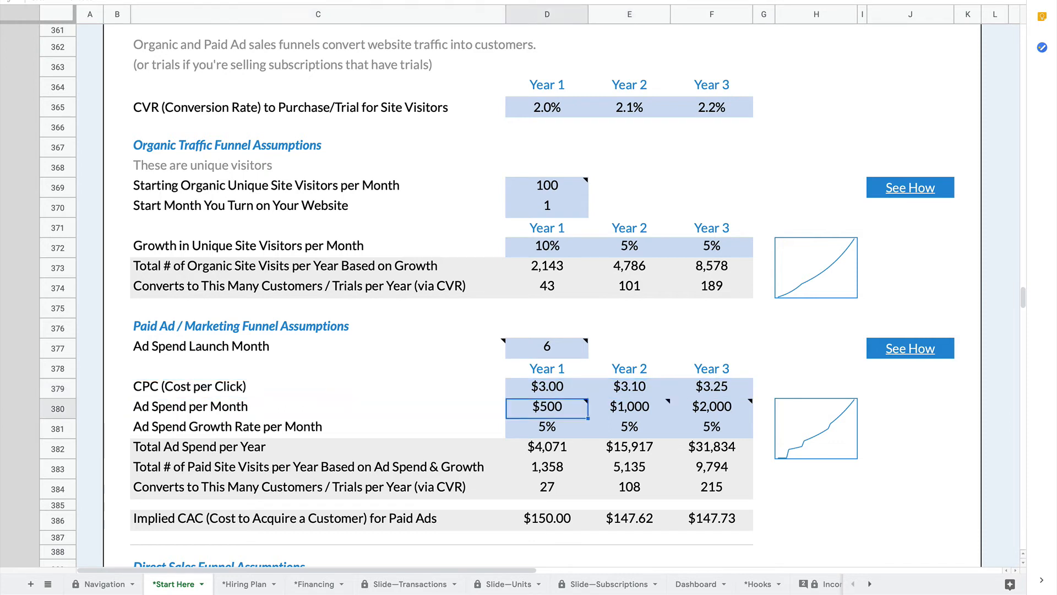
pyautogui.press('Right')
pyautogui.press('Right')
pyautogui.press('Left')
pyautogui.press('Left')
pyautogui.press('Right')
pyautogui.press('Right')
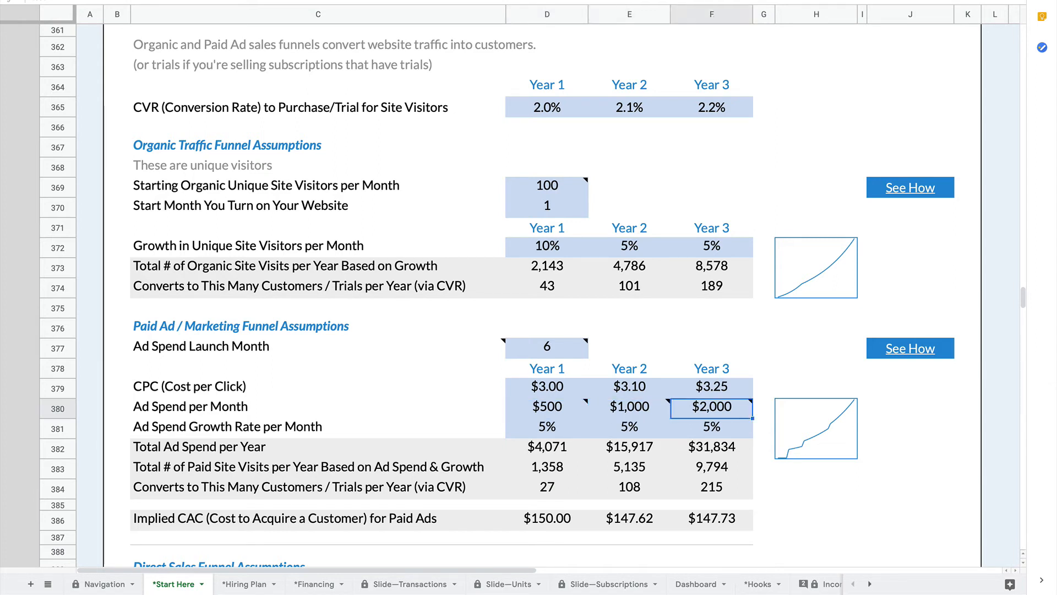
pyautogui.press('Left')
pyautogui.press('Left')
# Examine the monthly ad spend growth rates and the total ad spend per year for Years 1 to 3.
pyautogui.press('Down')
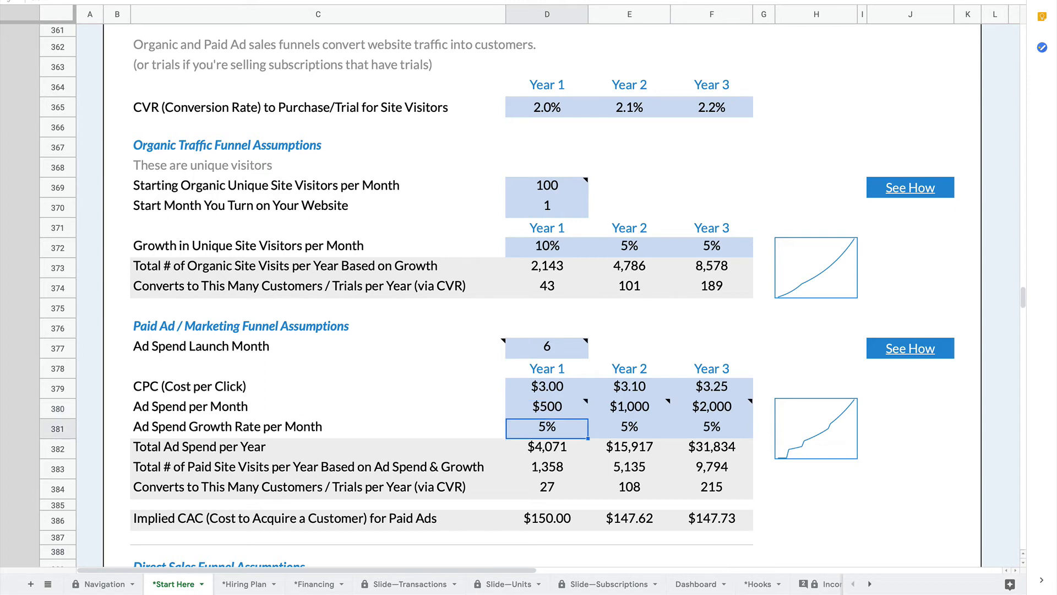
pyautogui.press('Right')
pyautogui.press('Right')
pyautogui.press('Left')
pyautogui.press('Left')
pyautogui.press('Down')
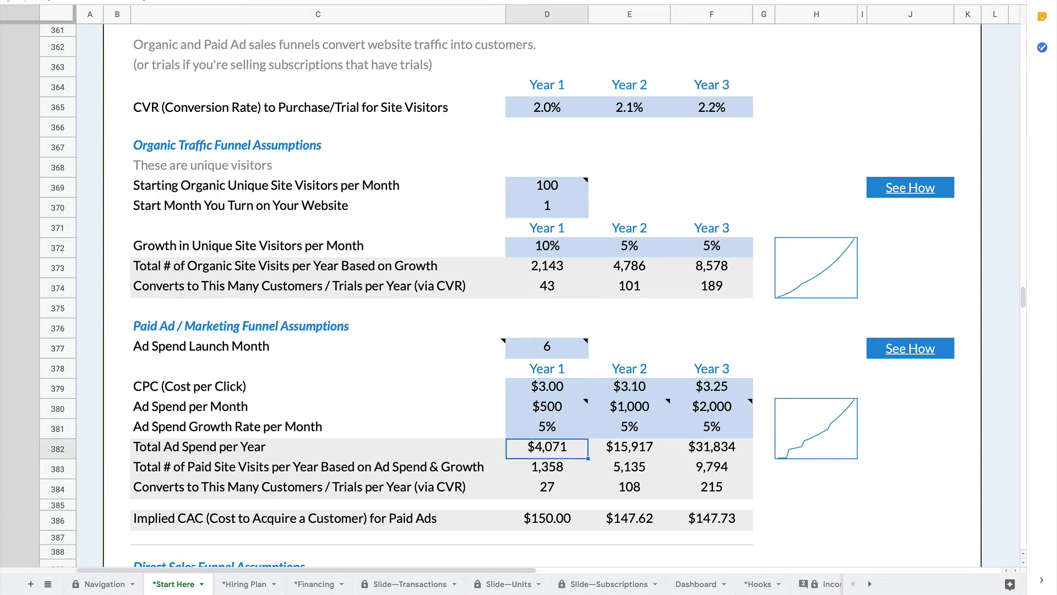
pyautogui.press('Right')
pyautogui.press('Right')
pyautogui.press('Left')
pyautogui.press('Left')
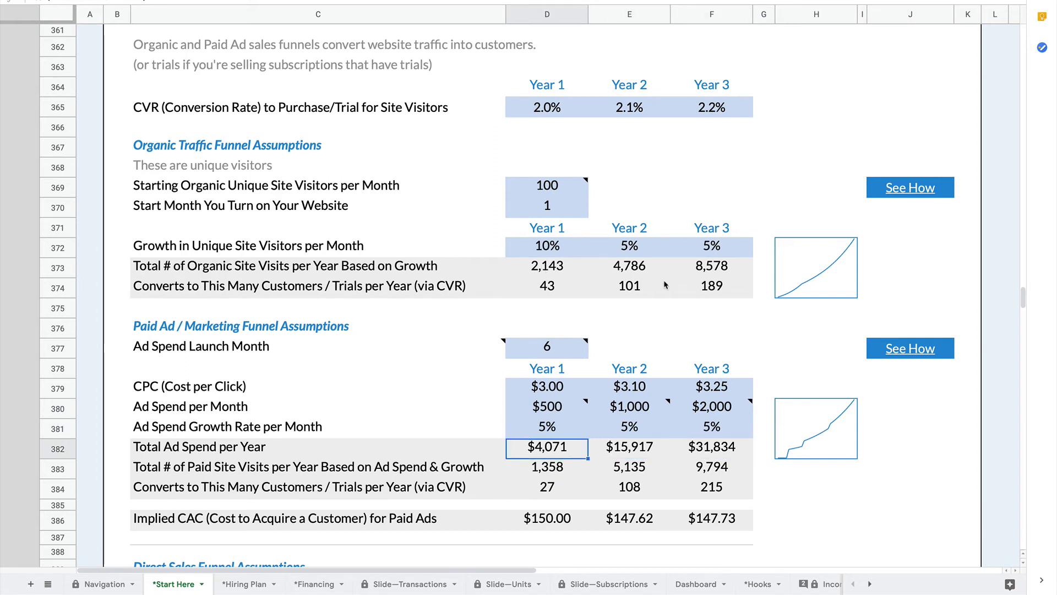
# Check the Year 1 paid site visits and the customers converted from paid ads in Years 1 and 2.
pyautogui.click(562, 469)
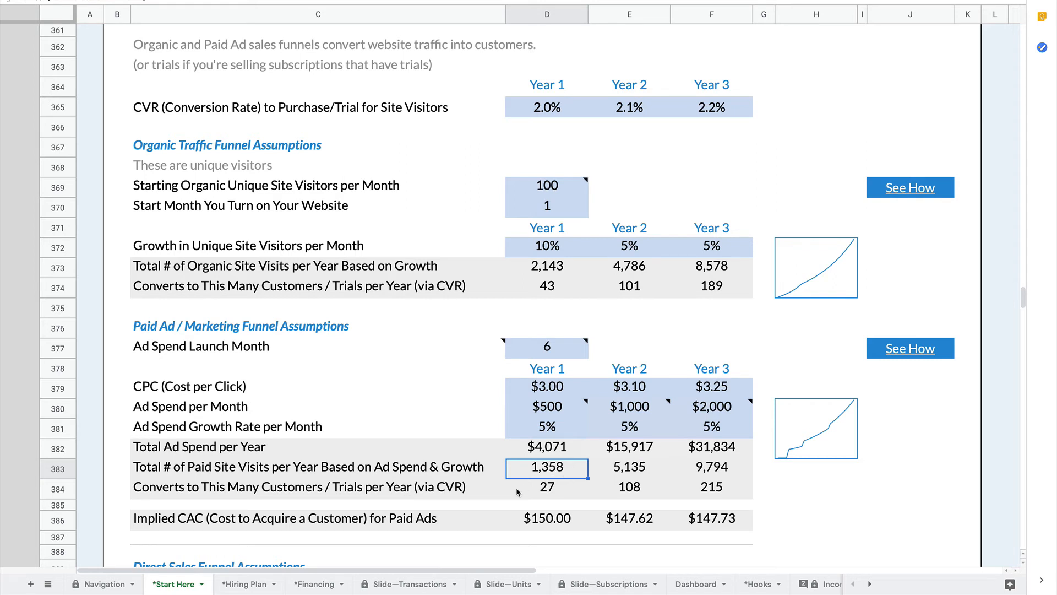
pyautogui.click(534, 491)
pyautogui.press('Right')
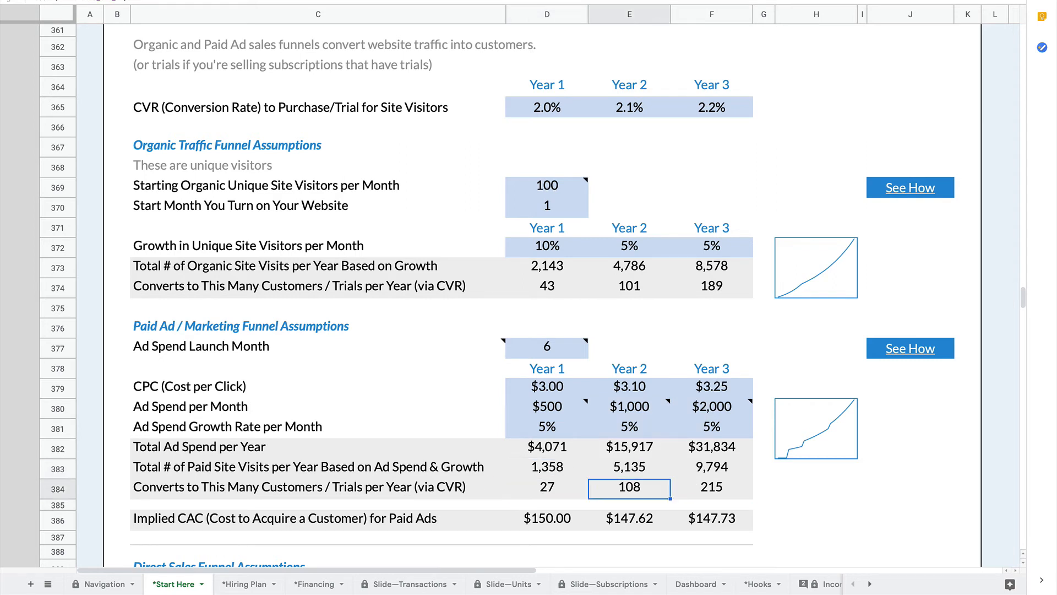
pyautogui.press('Left')
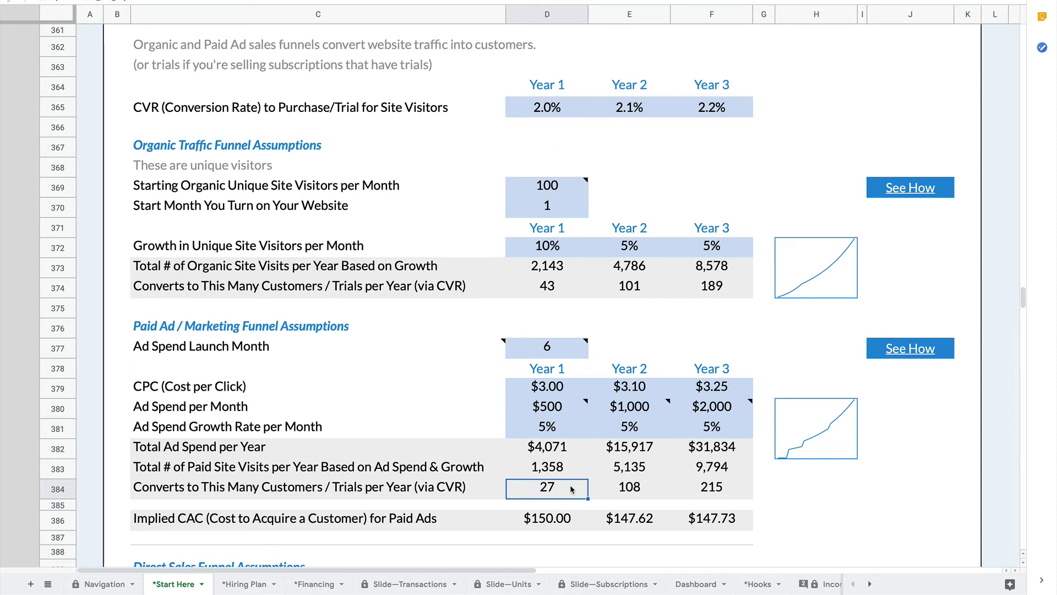
pyautogui.moveTo(557, 406)
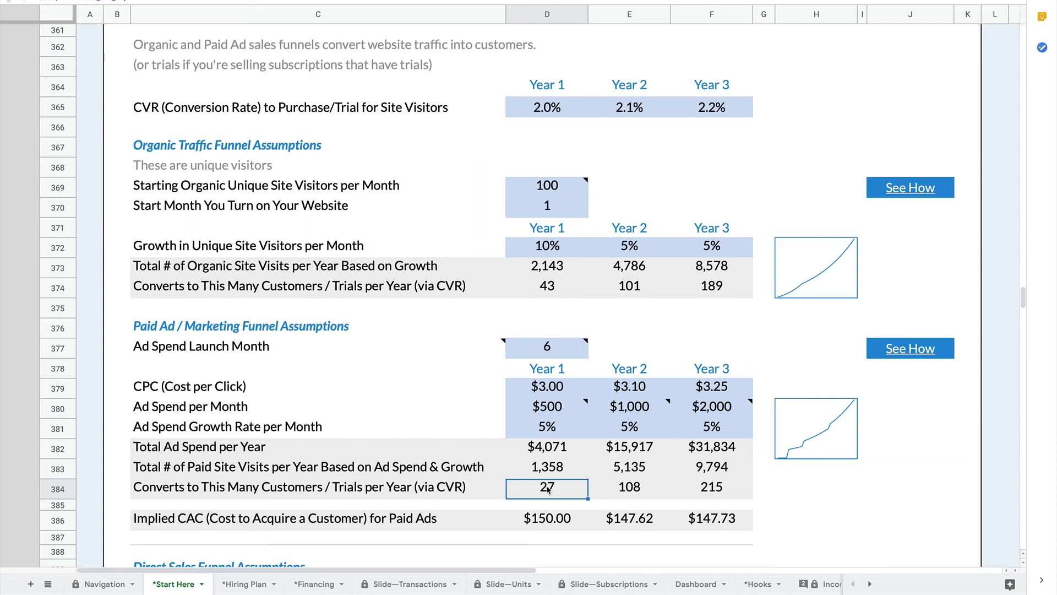
# Set the Year 1 conversion rate for site visitors to 3% and check the Year 1 paid ad customers and implied CAC.
pyautogui.click(555, 114)
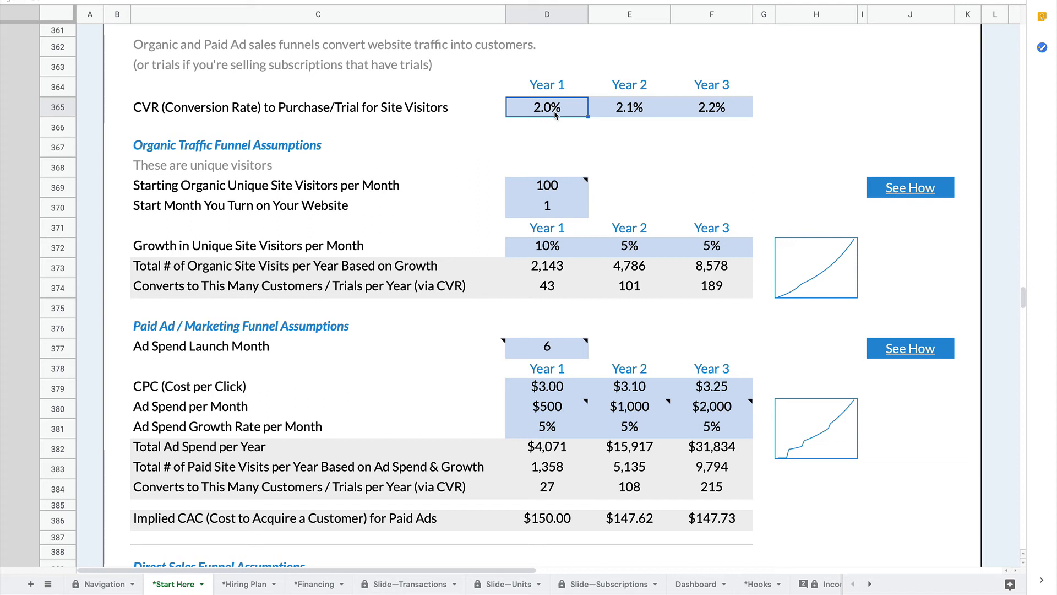
pyautogui.write('3')
pyautogui.press('Return')
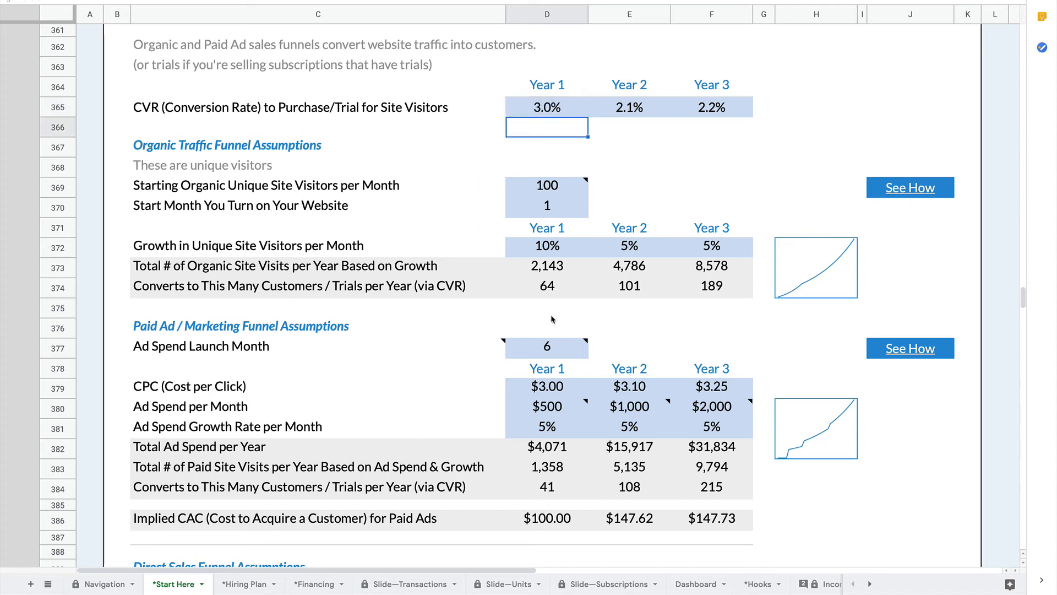
pyautogui.click(546, 488)
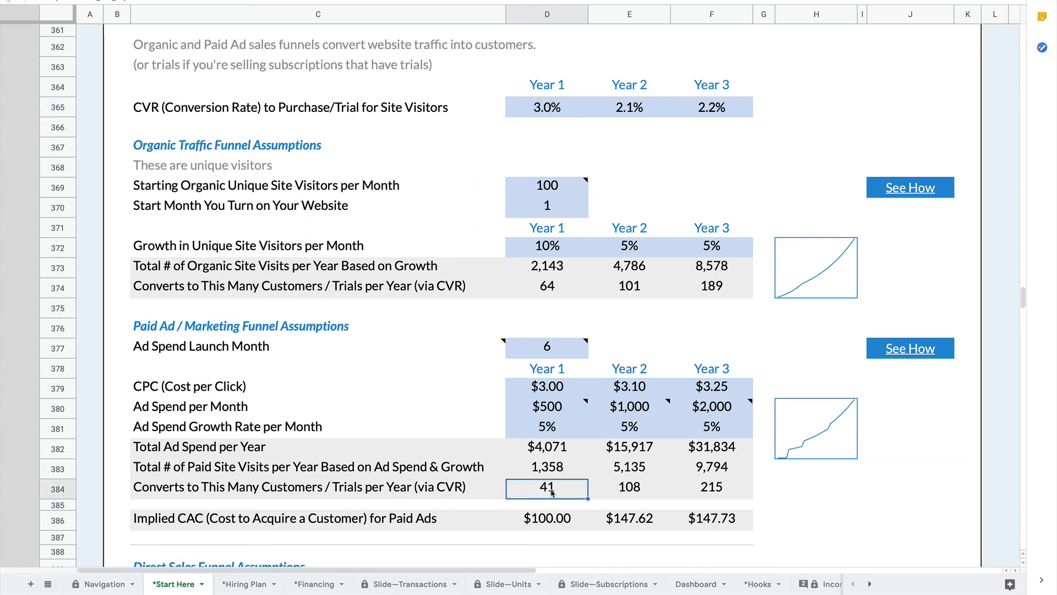
pyautogui.click(554, 520)
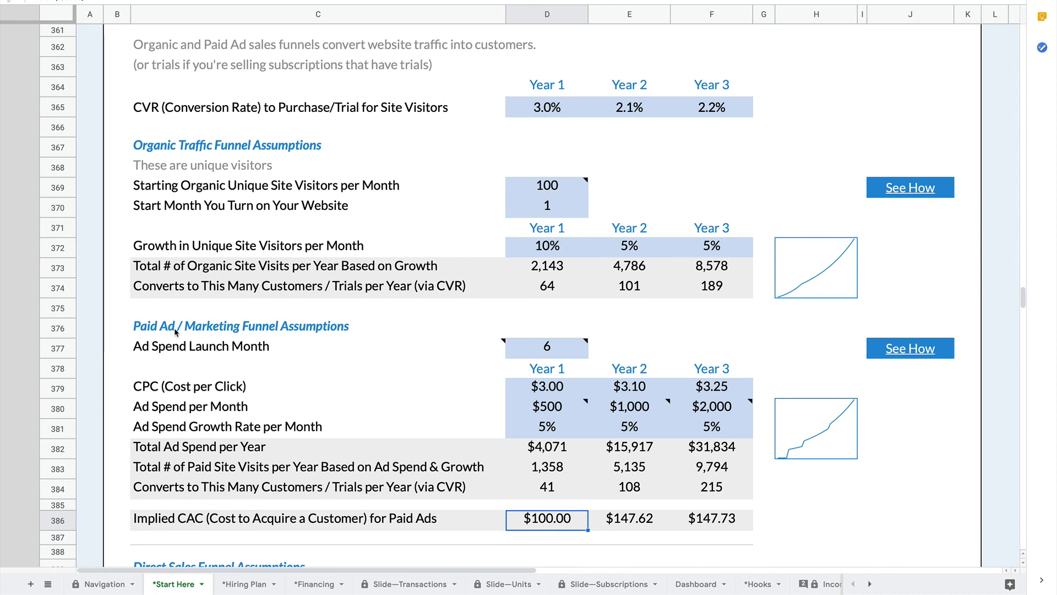
# Select the whole paid ad and marketing funnel block and review its rows from launch month through total ad spend per year.
pyautogui.moveTo(174, 328); pyautogui.dragTo(717, 523)
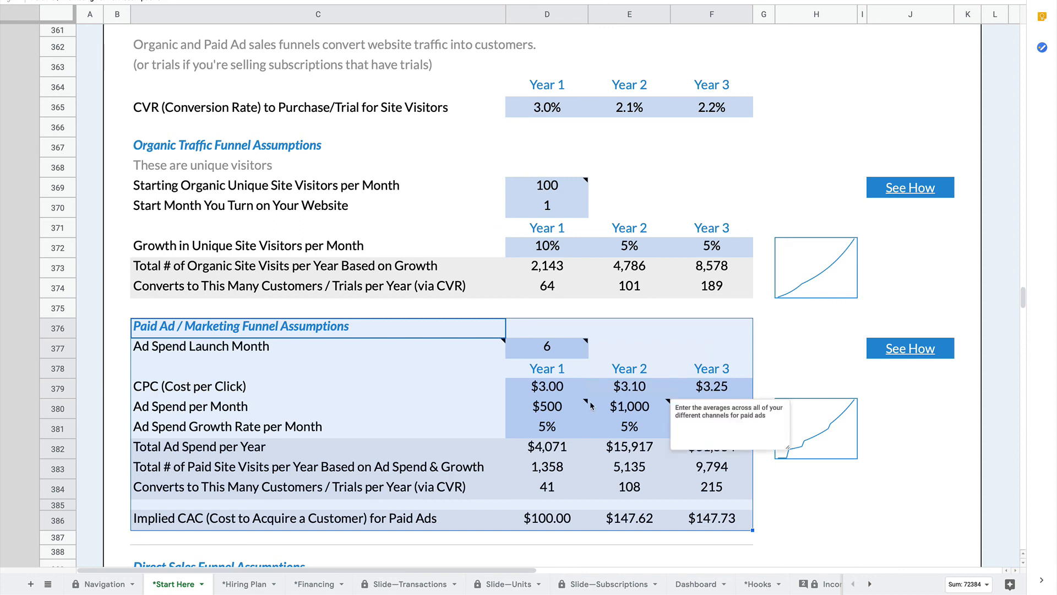
pyautogui.click(552, 352)
pyautogui.press('Down')
pyautogui.press('Down')
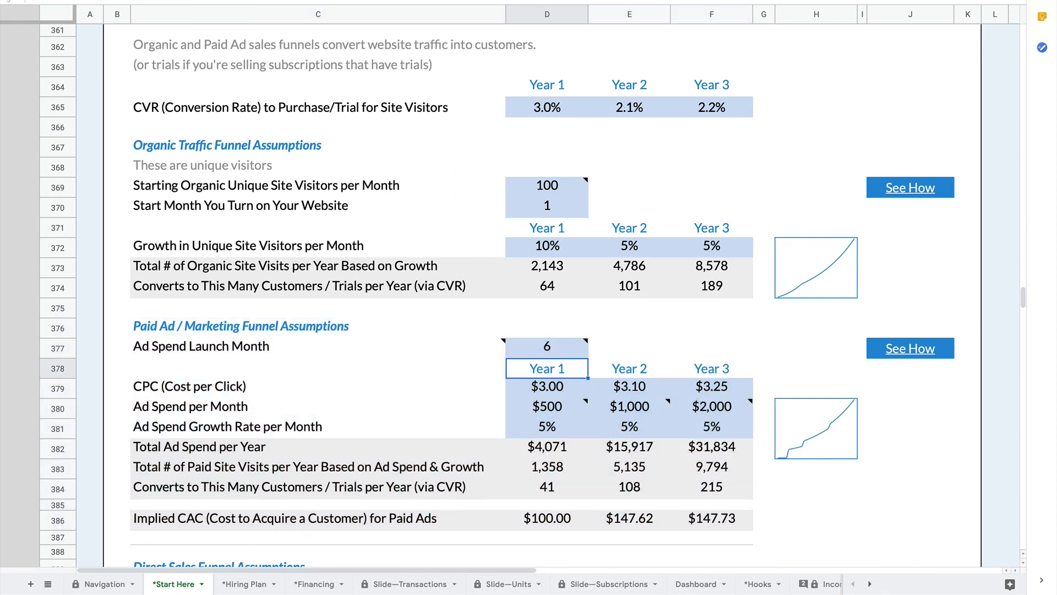
pyautogui.press('Right')
pyautogui.press('Right')
pyautogui.press('Left')
pyautogui.press('Left')
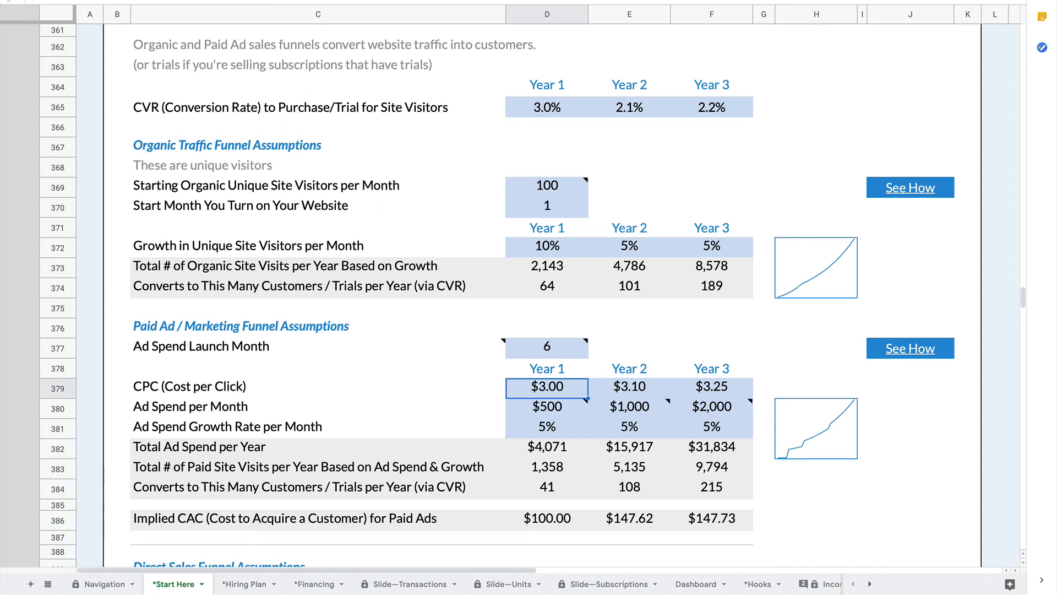
pyautogui.press('Down')
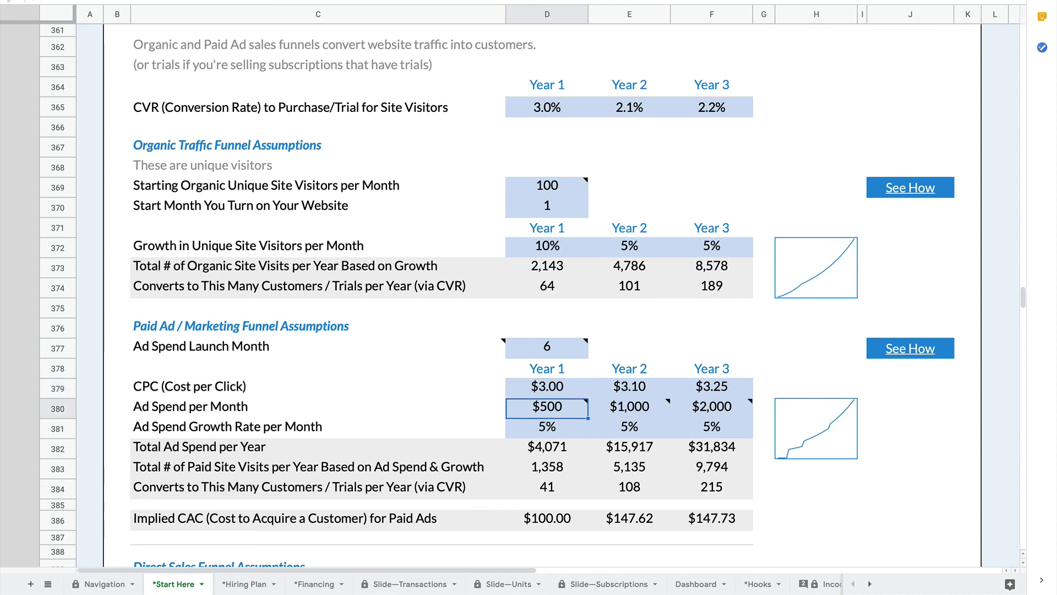
pyautogui.press('Down')
pyautogui.press('Down')
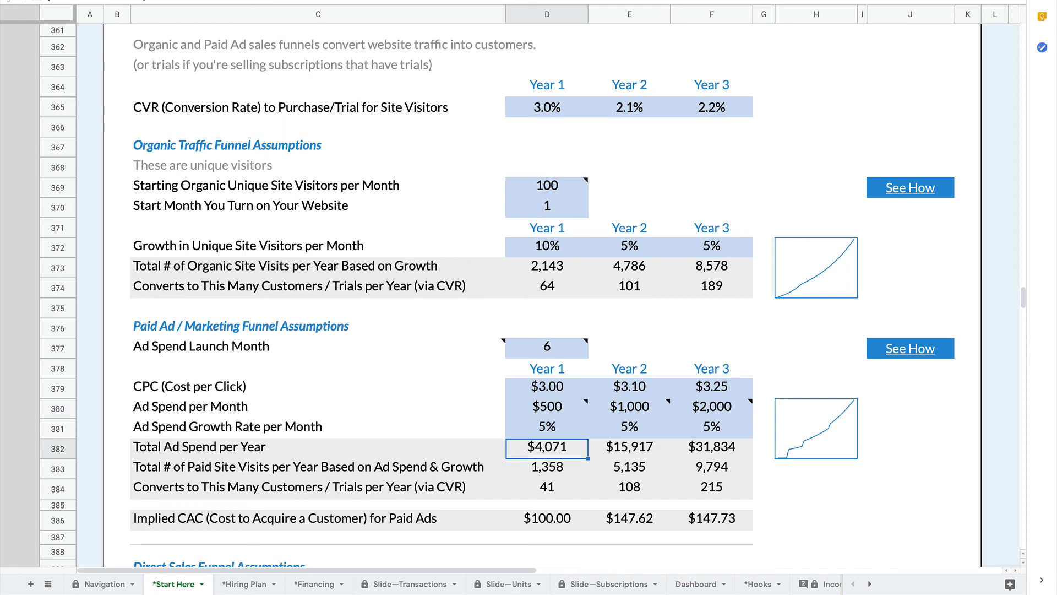